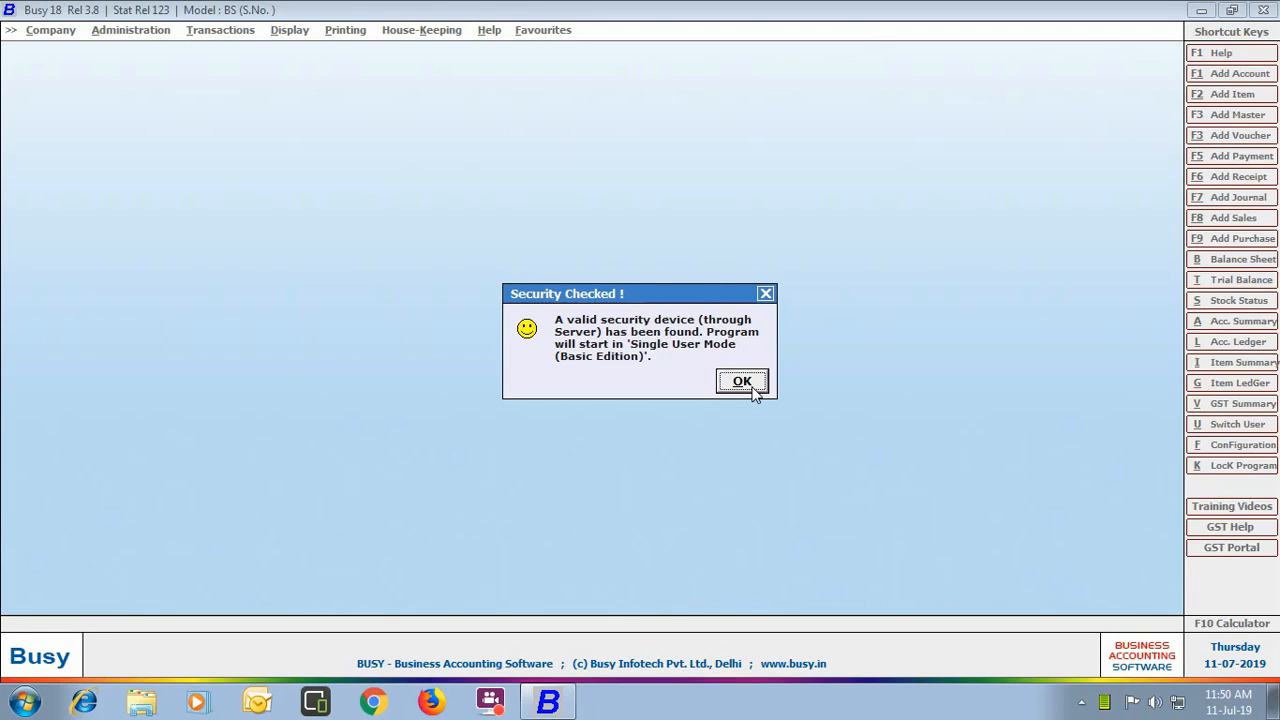
# Step: Dismiss the Security Checked notice and close the Training / Help Videos window
pyautogui.click(752, 390)
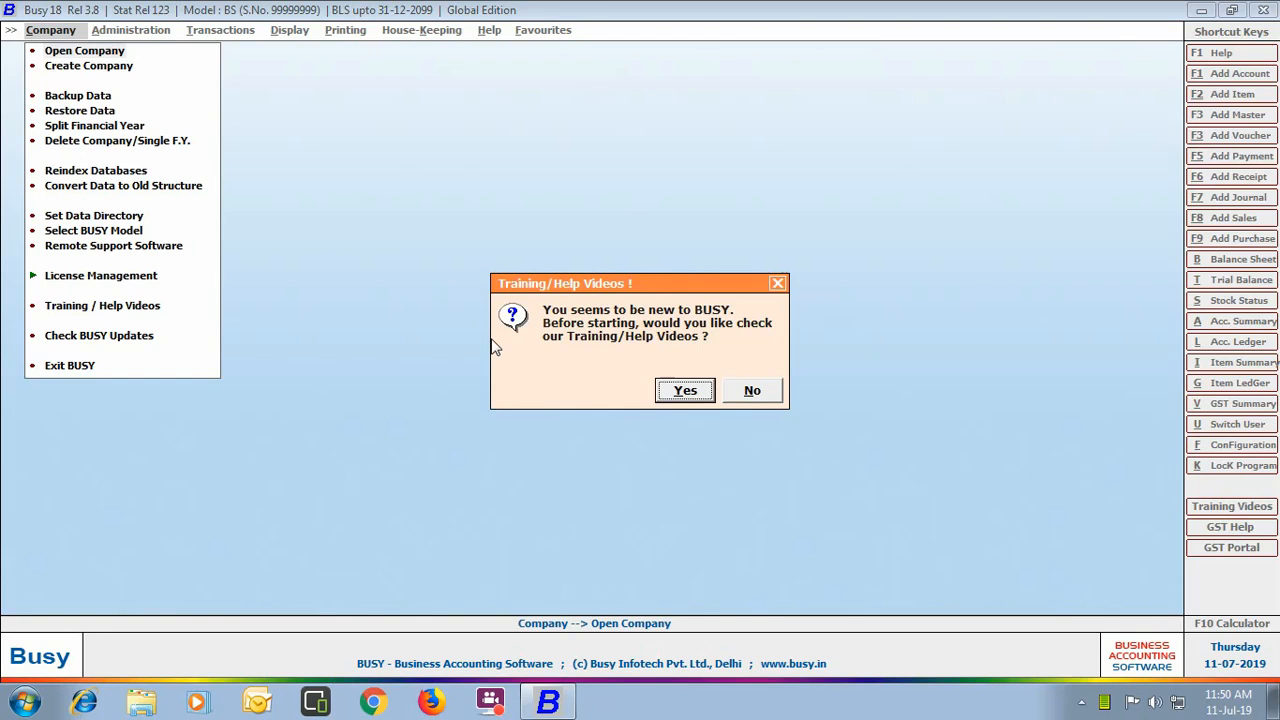
pyautogui.click(680, 393)
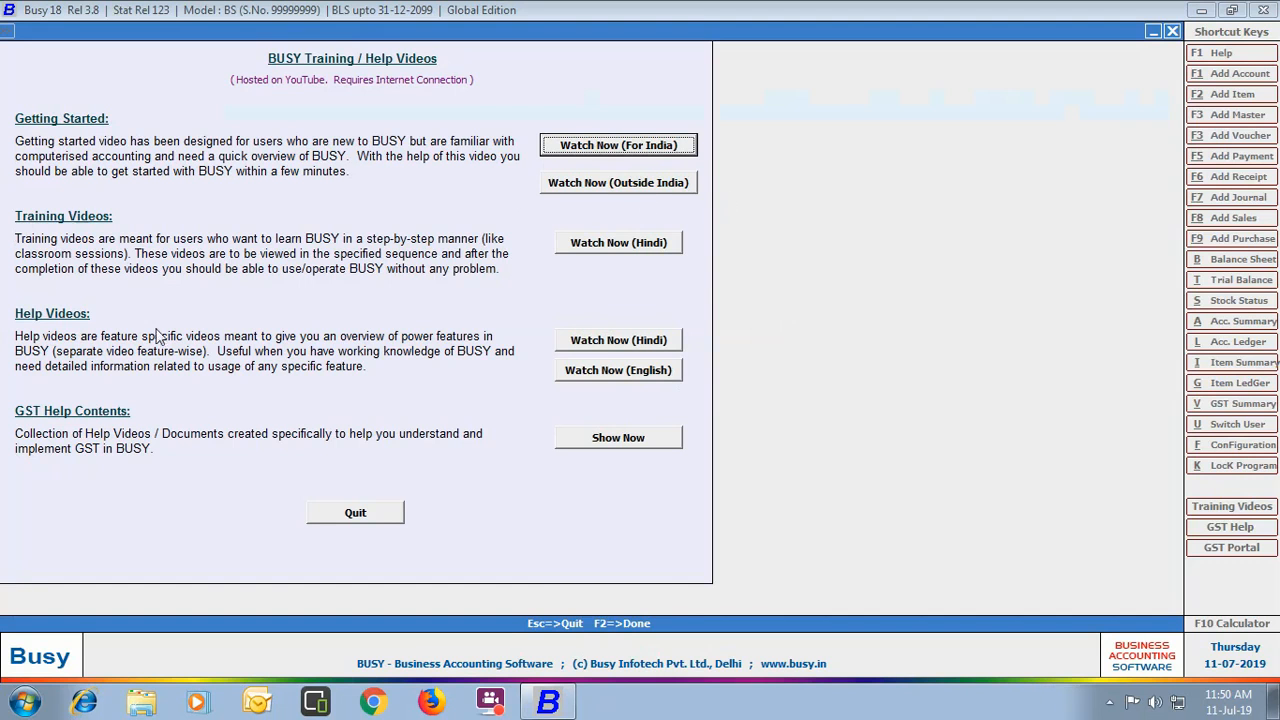
pyautogui.click(366, 518)
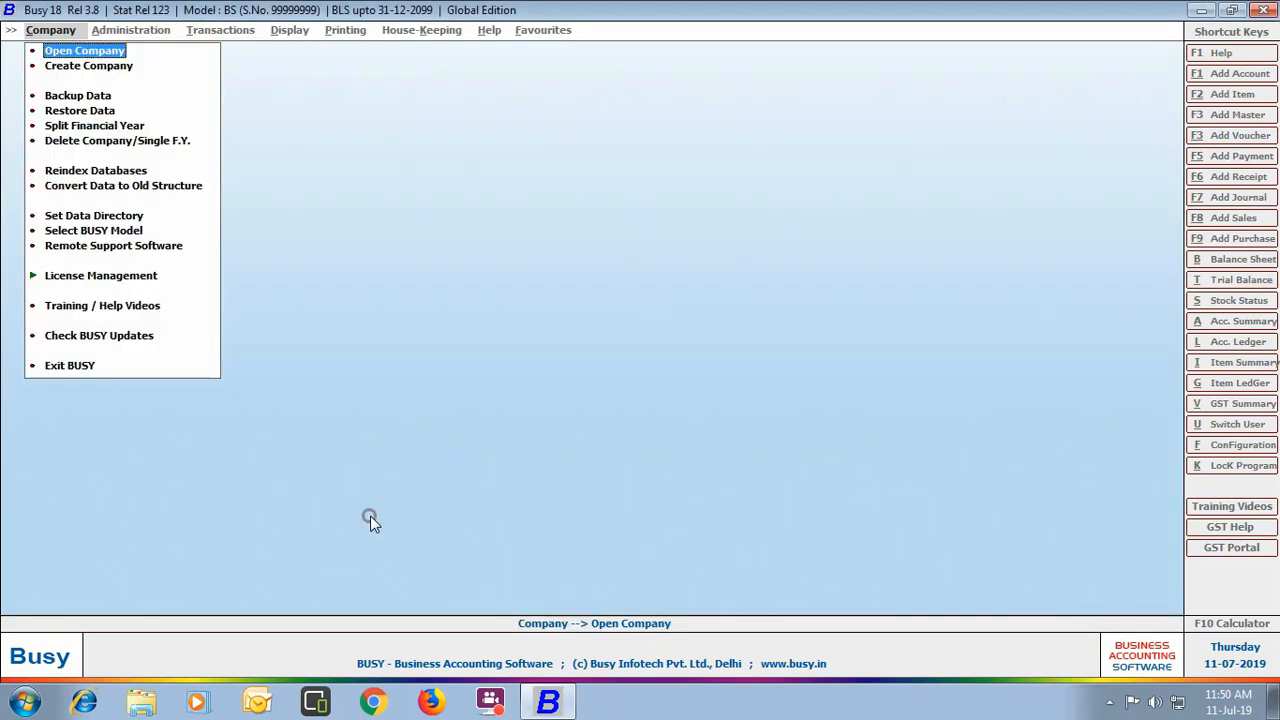
pyautogui.click(107, 47)
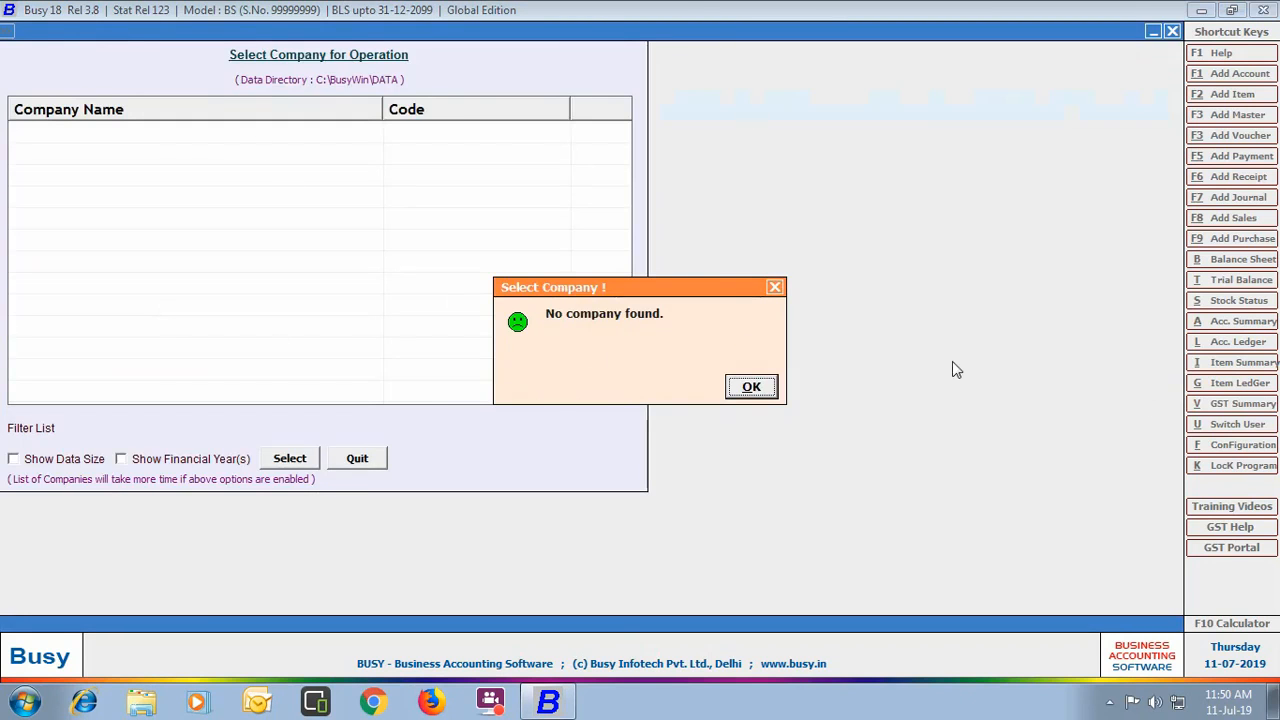
pyautogui.click(745, 387)
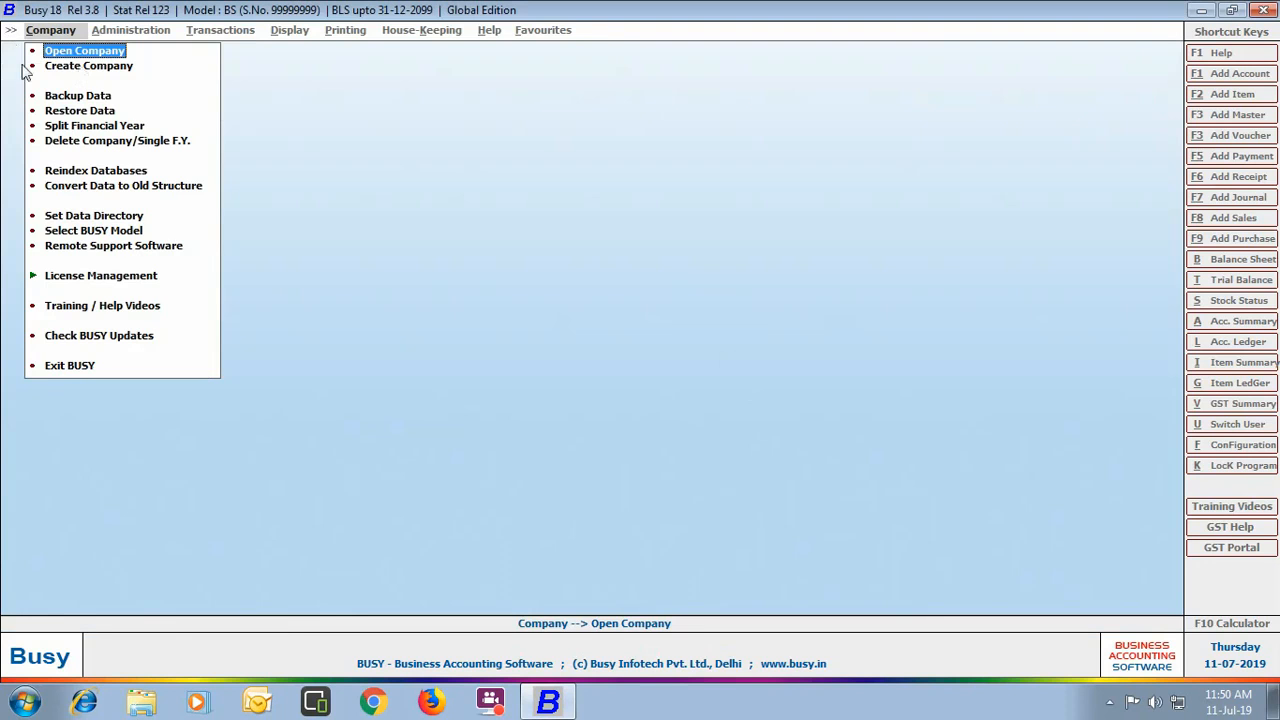
# Step: Create a company named 'Omaxe Electricals Ltd.' and keep the same print name
pyautogui.click(110, 68)
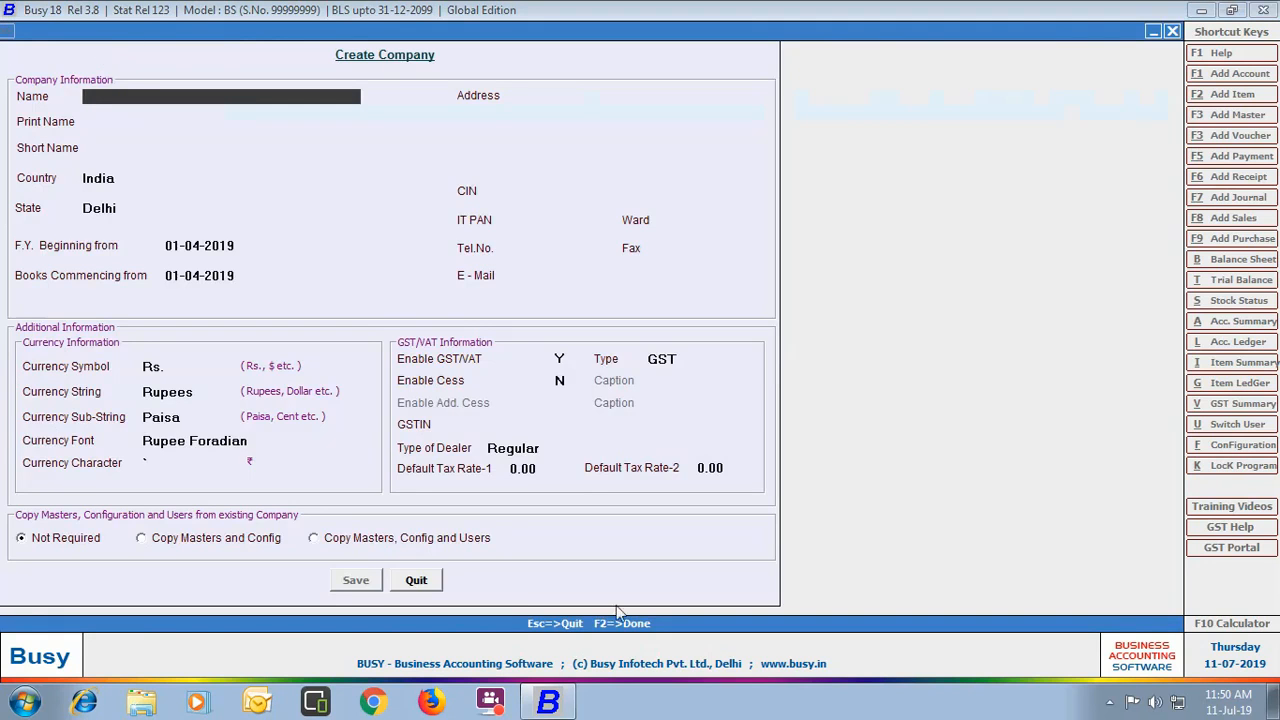
pyautogui.write('Omaxe Elect')
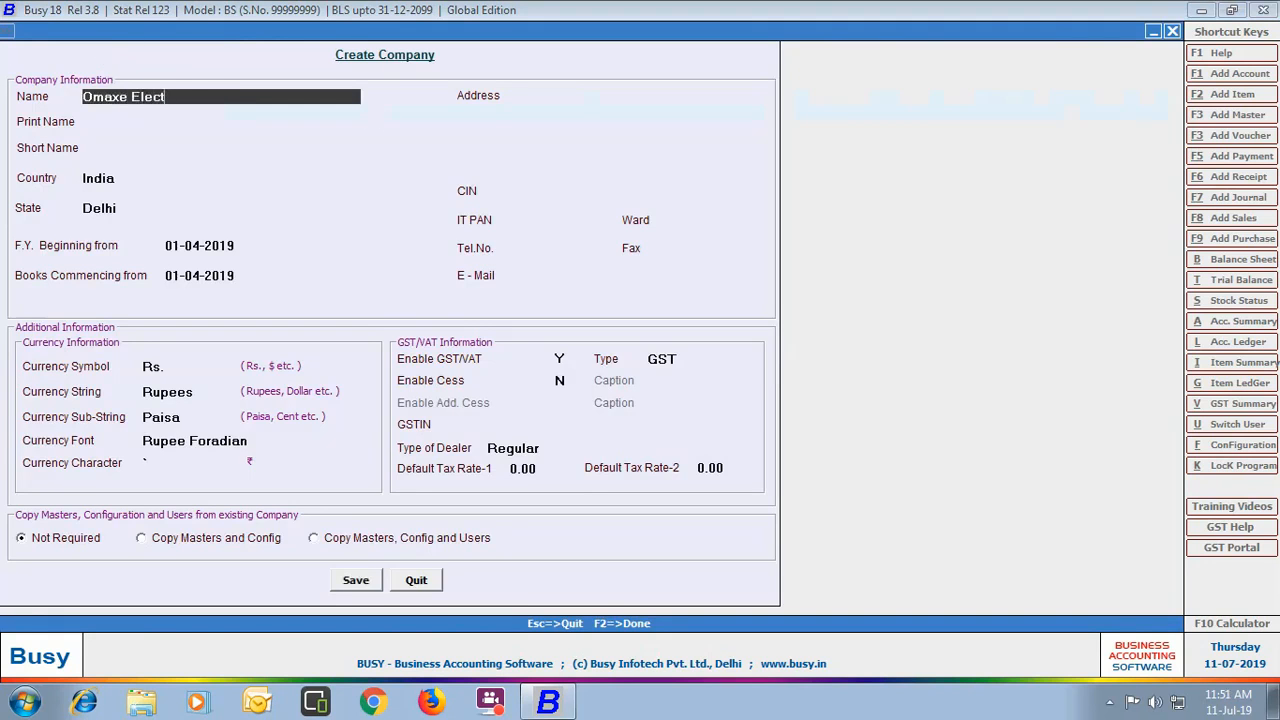
pyautogui.write('ricals Ltd.')
pyautogui.press('Return')
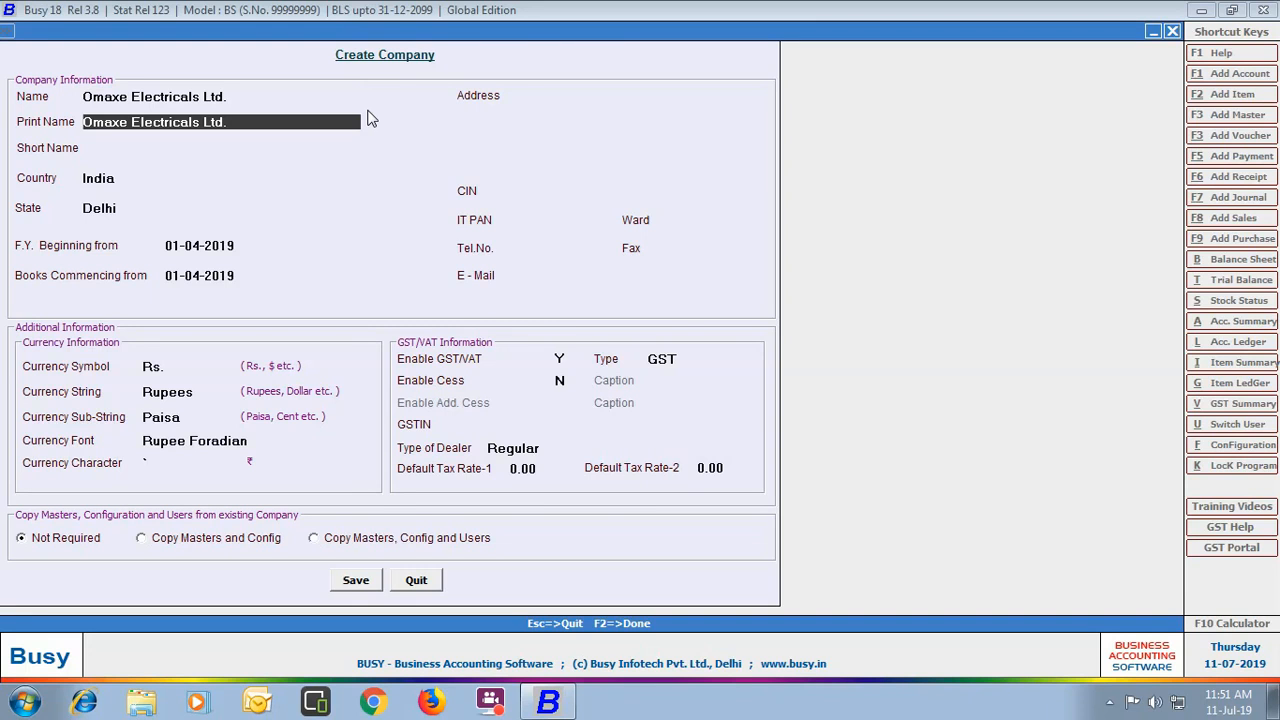
pyautogui.press('Return')
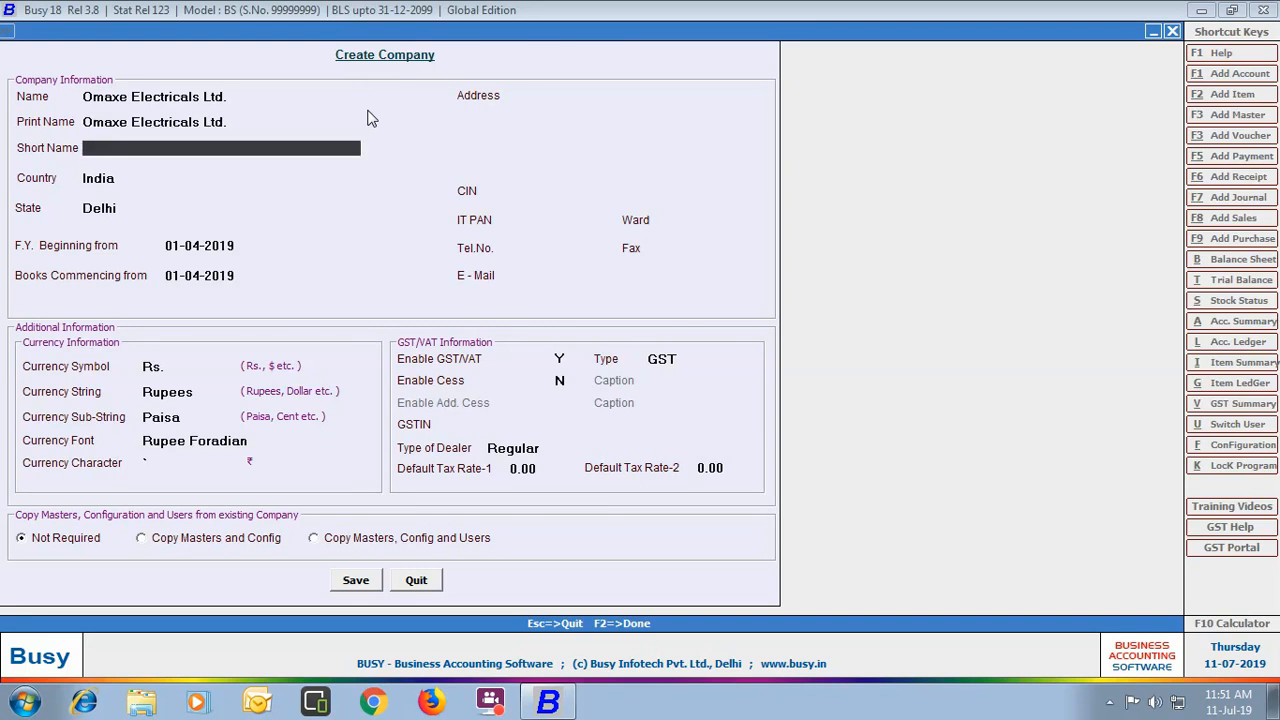
# Step: Set country to U.A.E and emirate to Dubai, keeping the 01-01-2019 financial year and books dates
pyautogui.press('Return')
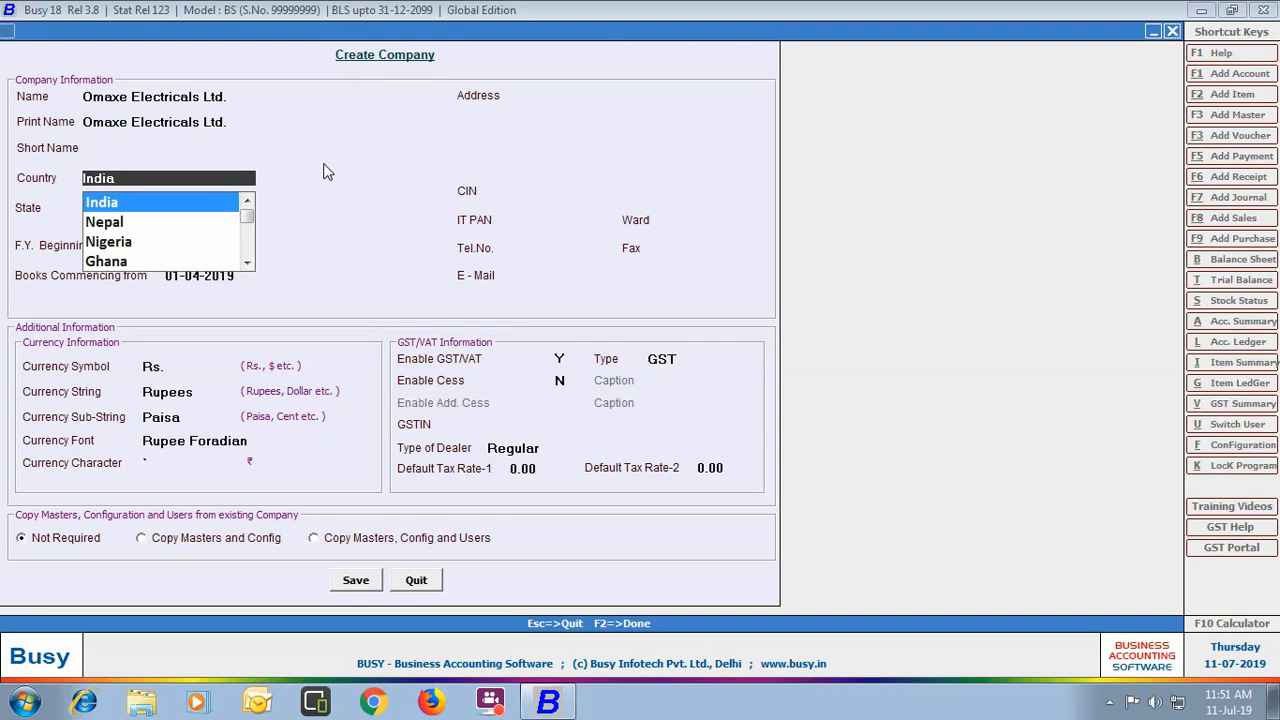
pyautogui.write('u.a')
pyautogui.press('Return')
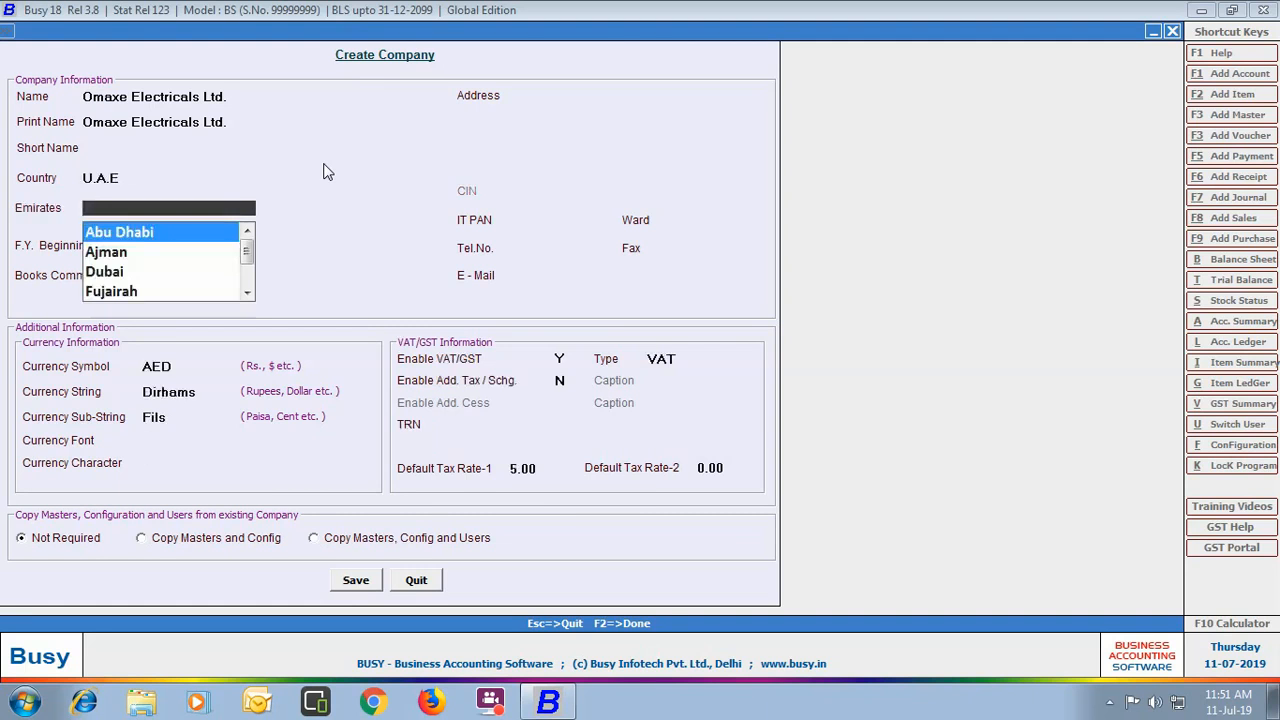
pyautogui.write('du')
pyautogui.press('Return')
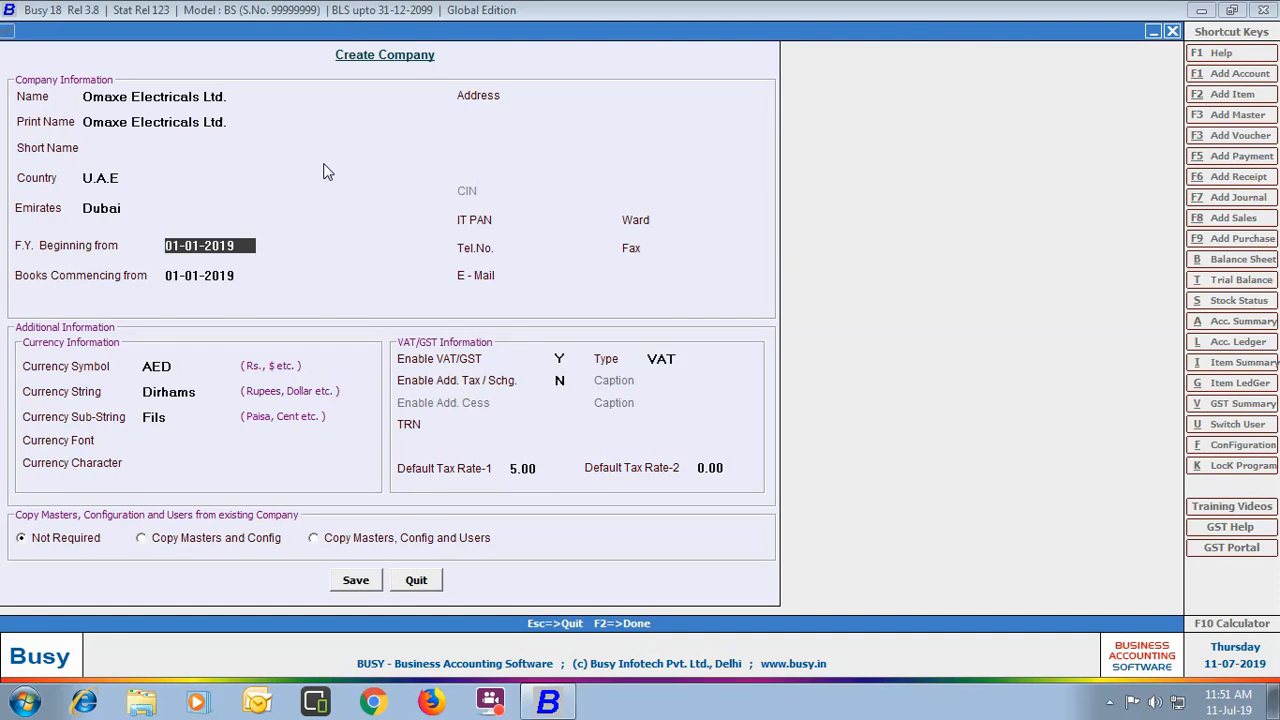
pyautogui.press('Return')
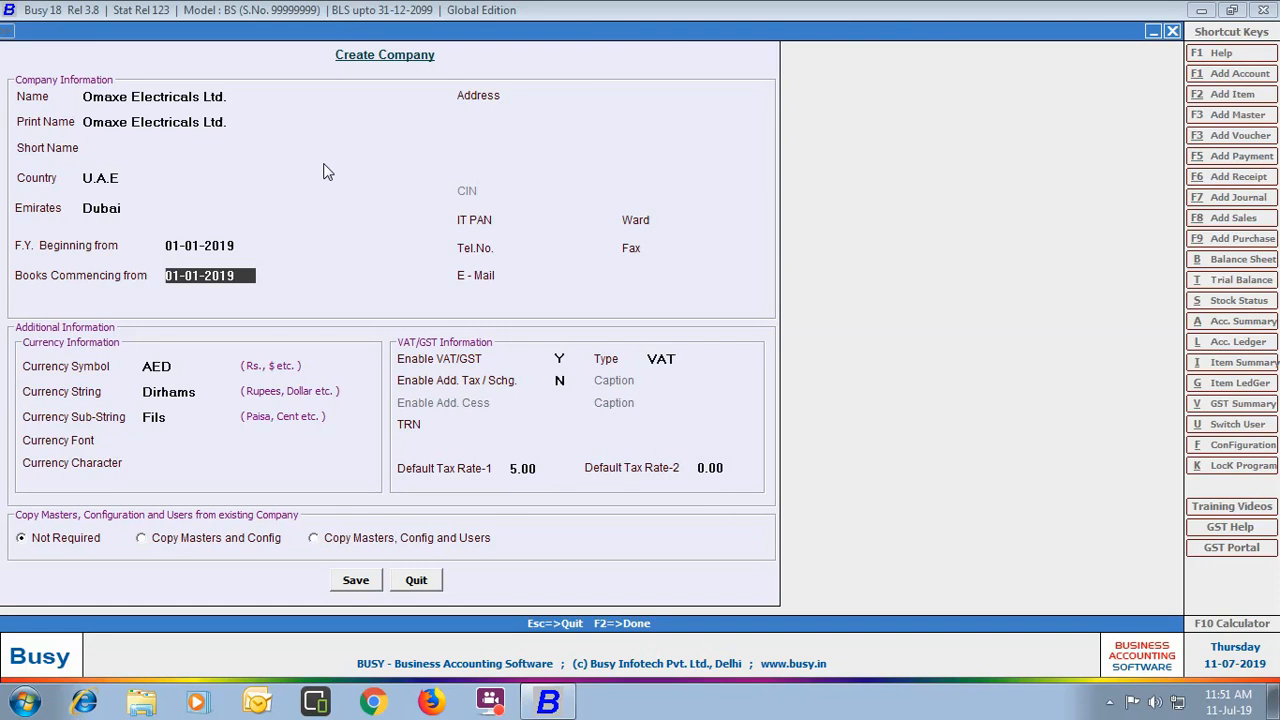
pyautogui.press('Return')
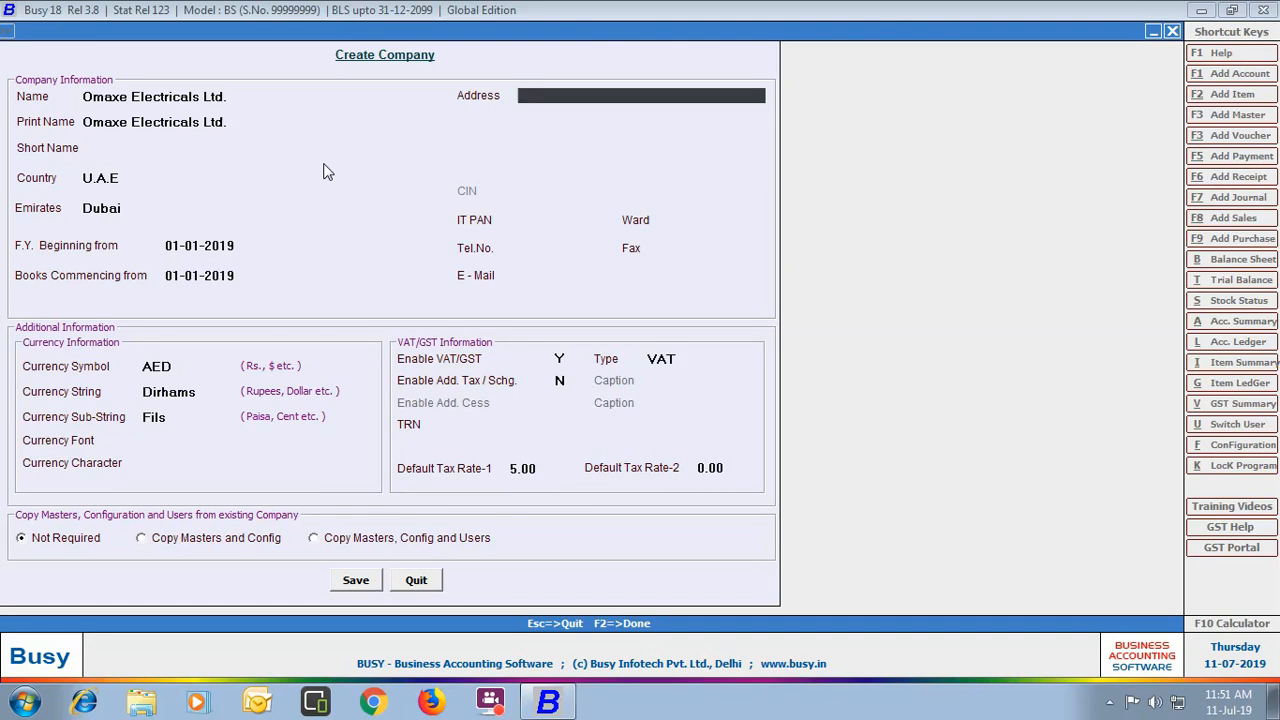
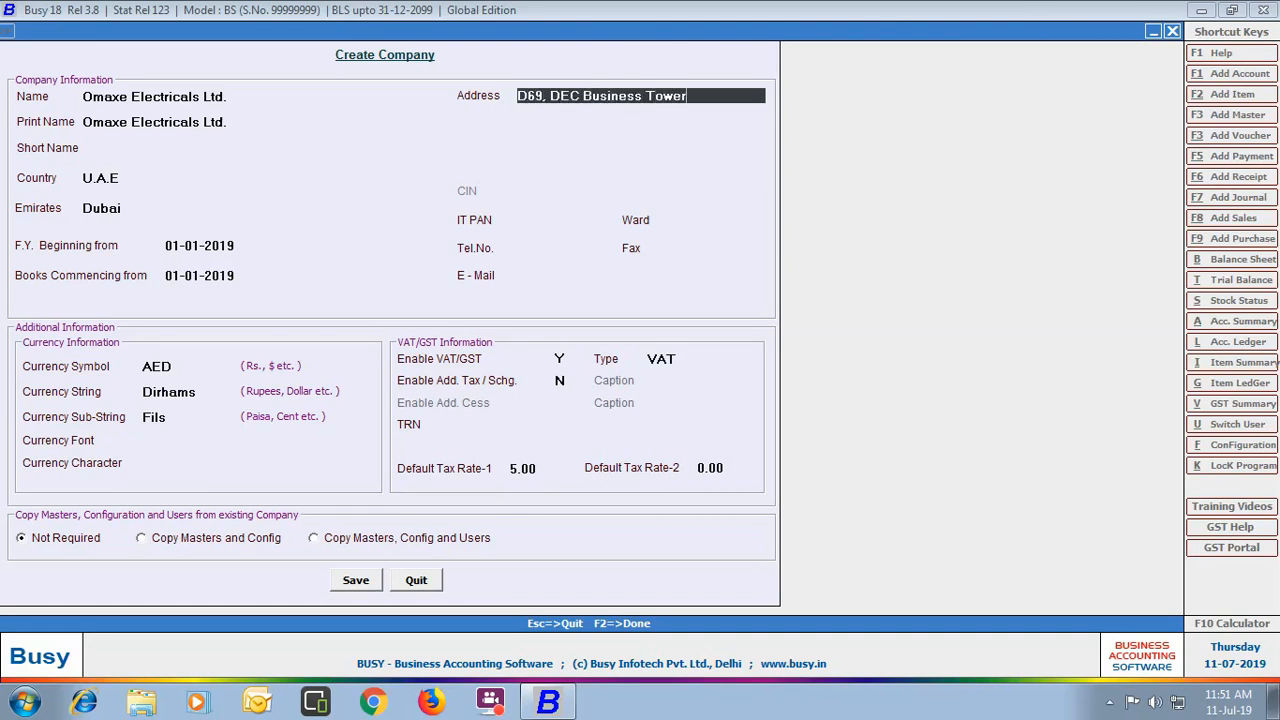
# Step: Enter the company's two-line postal address, telephone number and e-mail address, leaving fax empty
pyautogui.press('Return')
pyautogui.write('Dubai, U.A.E')
pyautogui.press('Return')
pyautogui.press('Return')
pyautogui.press('Return')
pyautogui.press('Return')
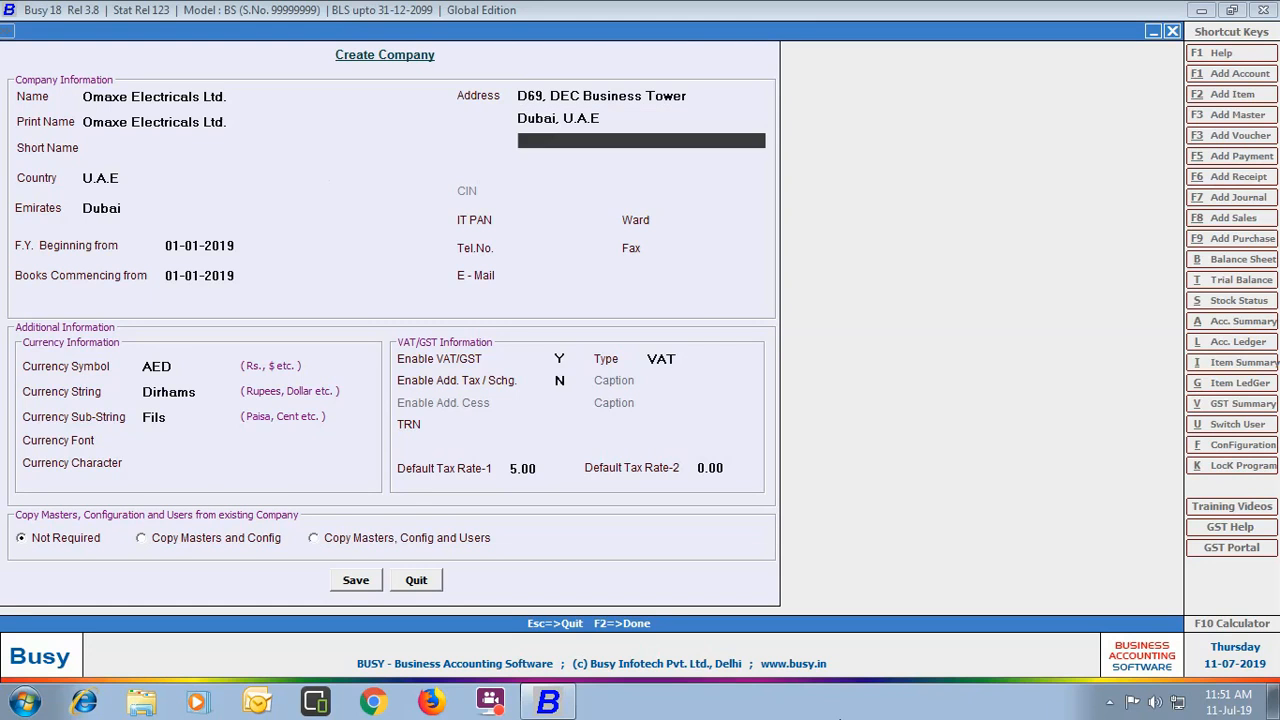
pyautogui.press('Return')
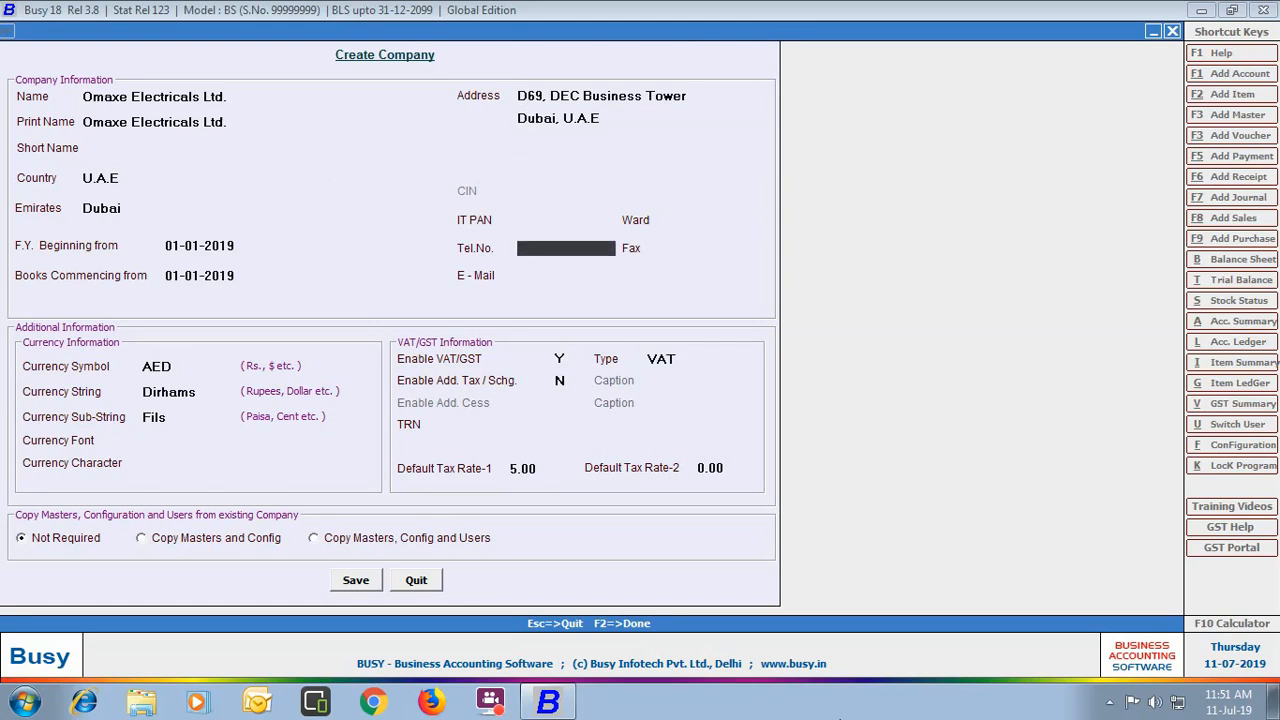
pyautogui.write('+971-4-1234567')
pyautogui.press('Return')
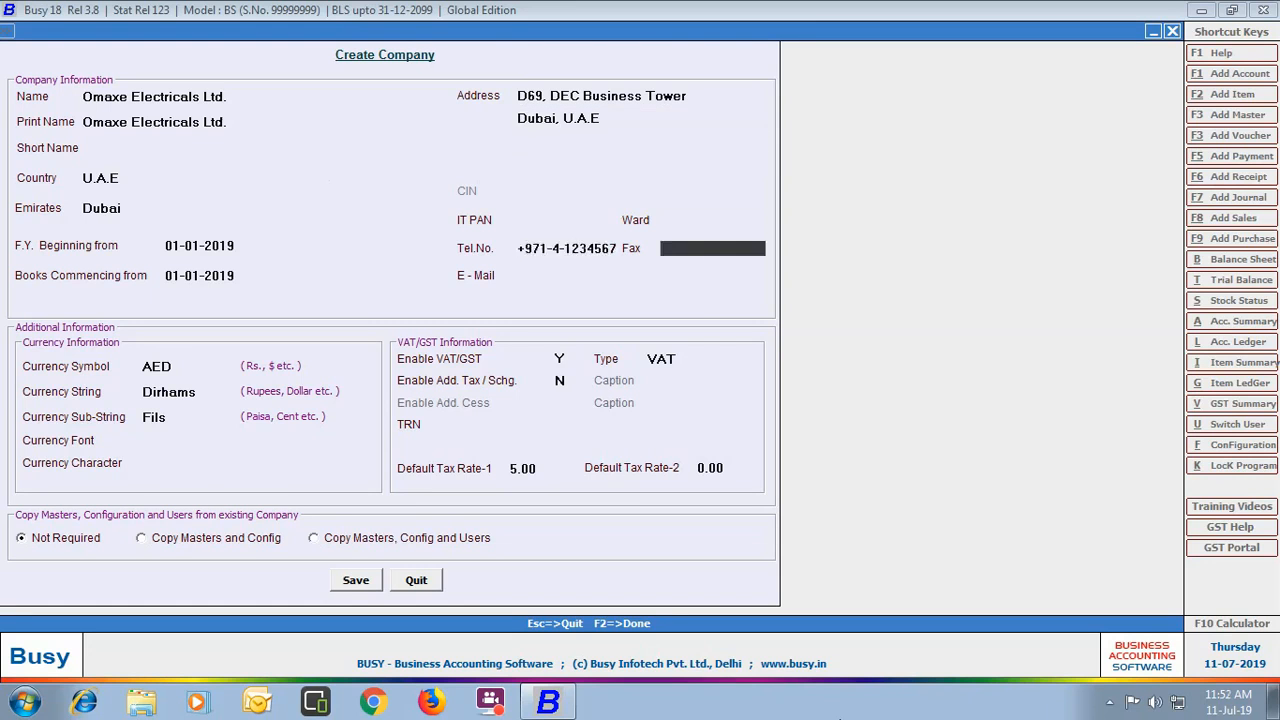
pyautogui.press('Return')
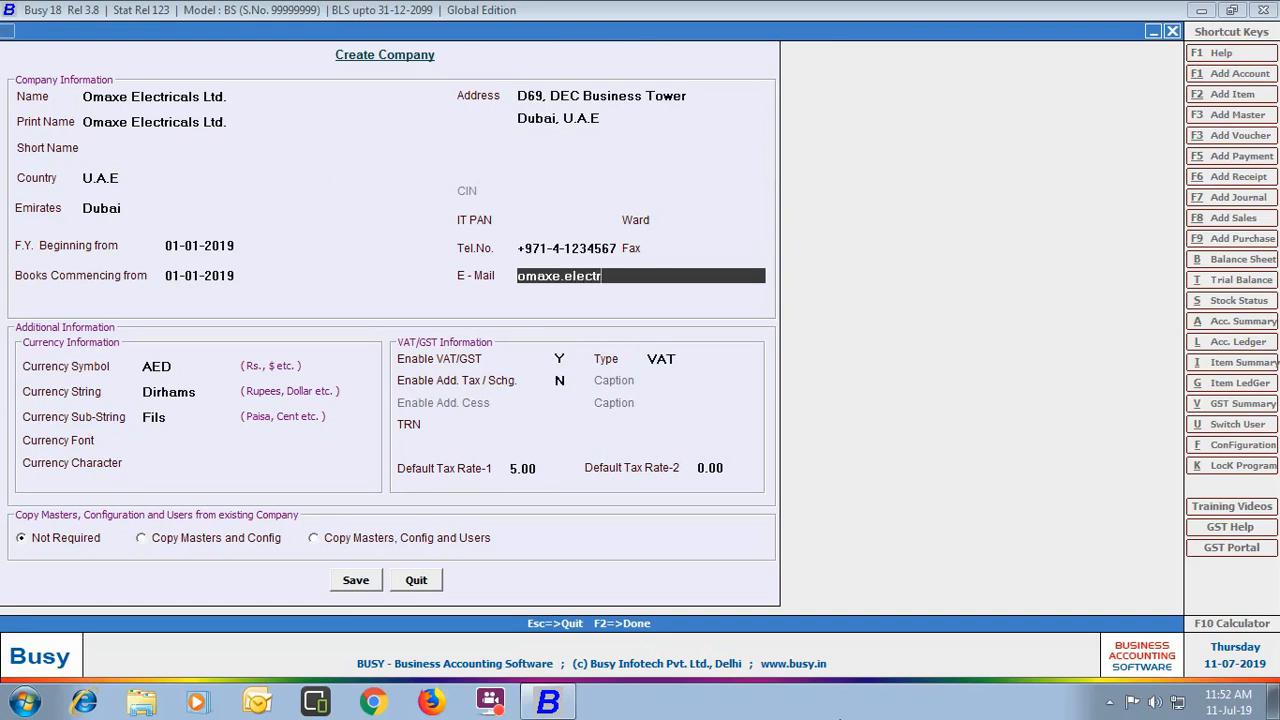
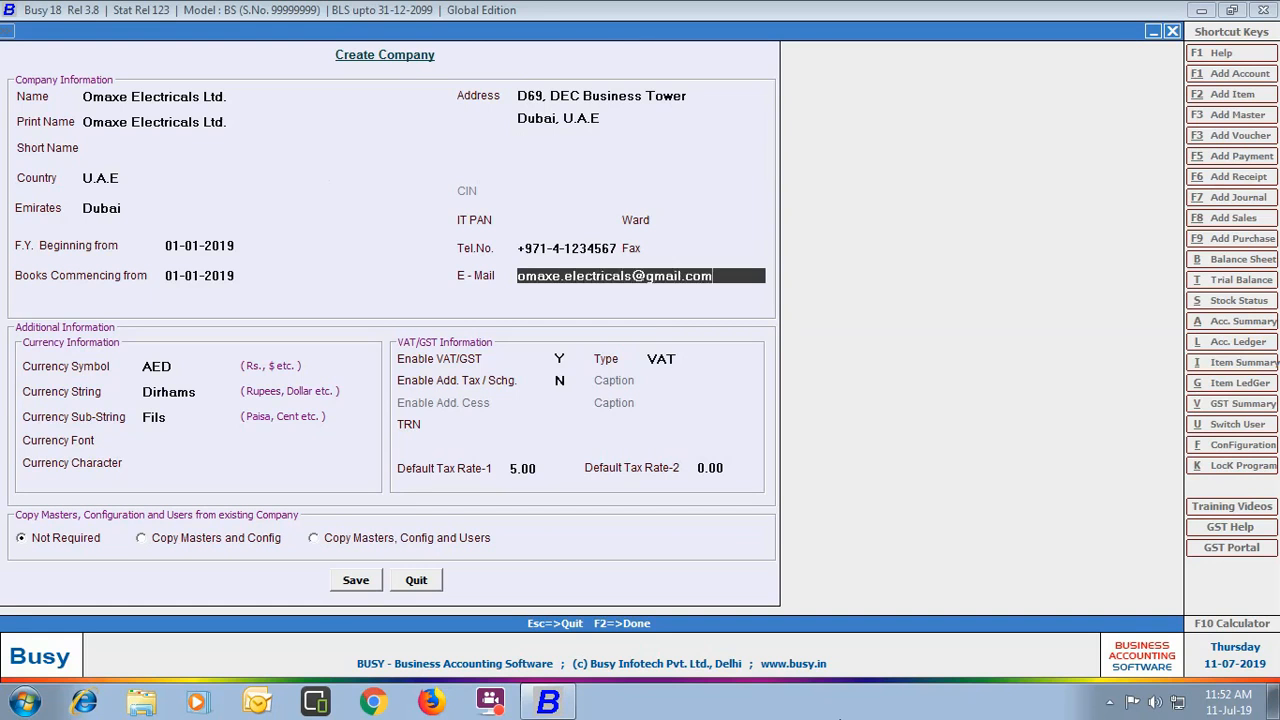
pyautogui.press('Return')
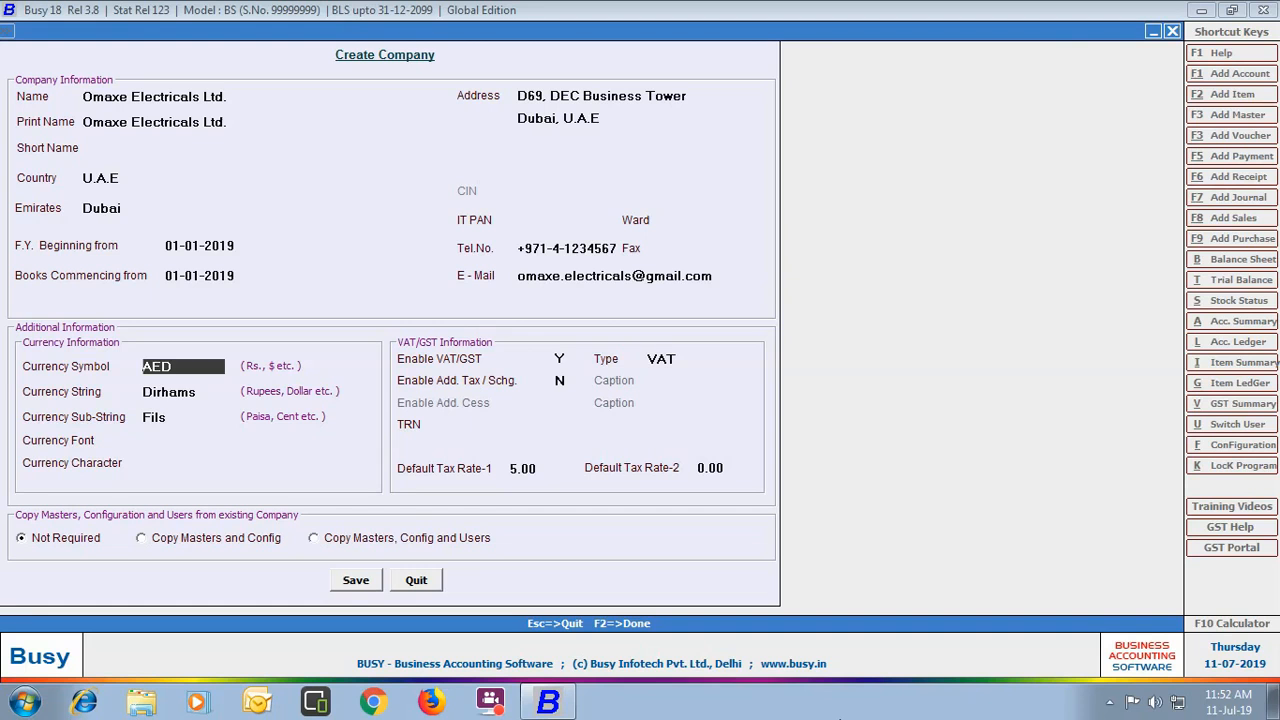
# Step: Keep AED/Dirhams currency and VAT tax type, enter the company's TRN, and keep 5.00 tax rate
pyautogui.press('Return')
pyautogui.press('Return')
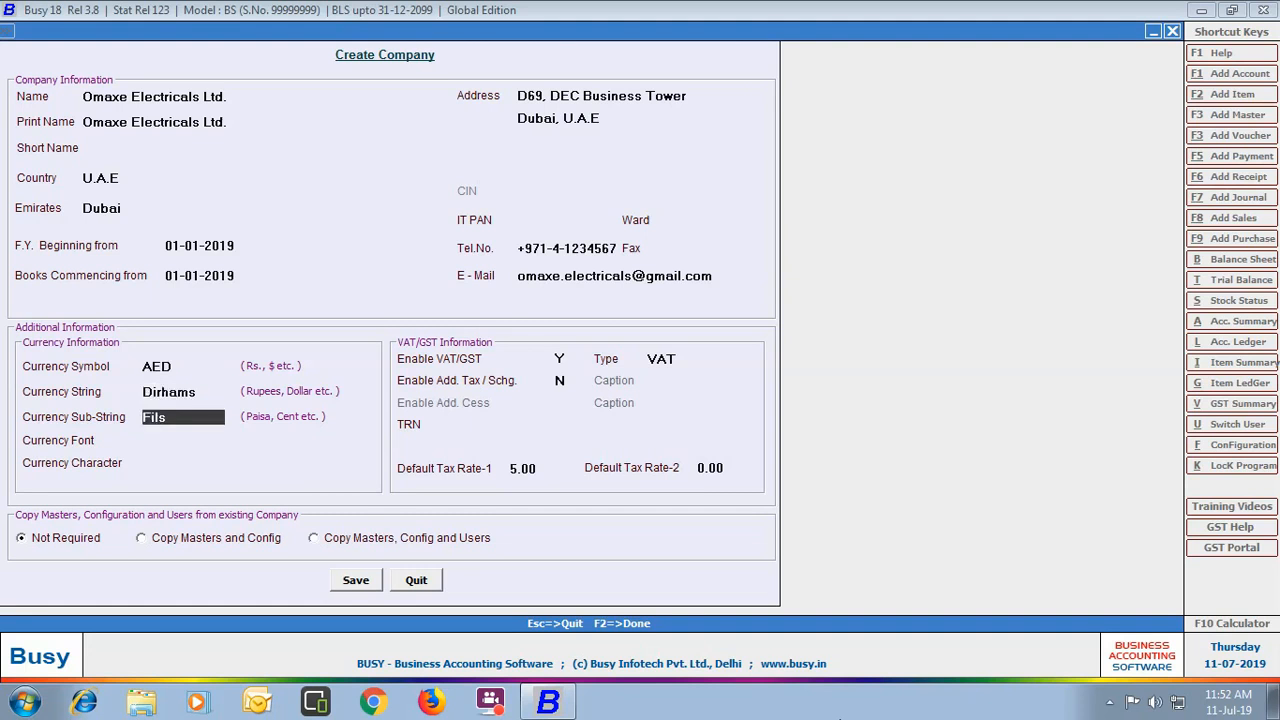
pyautogui.press('Return')
pyautogui.press('Return')
pyautogui.press('Return')
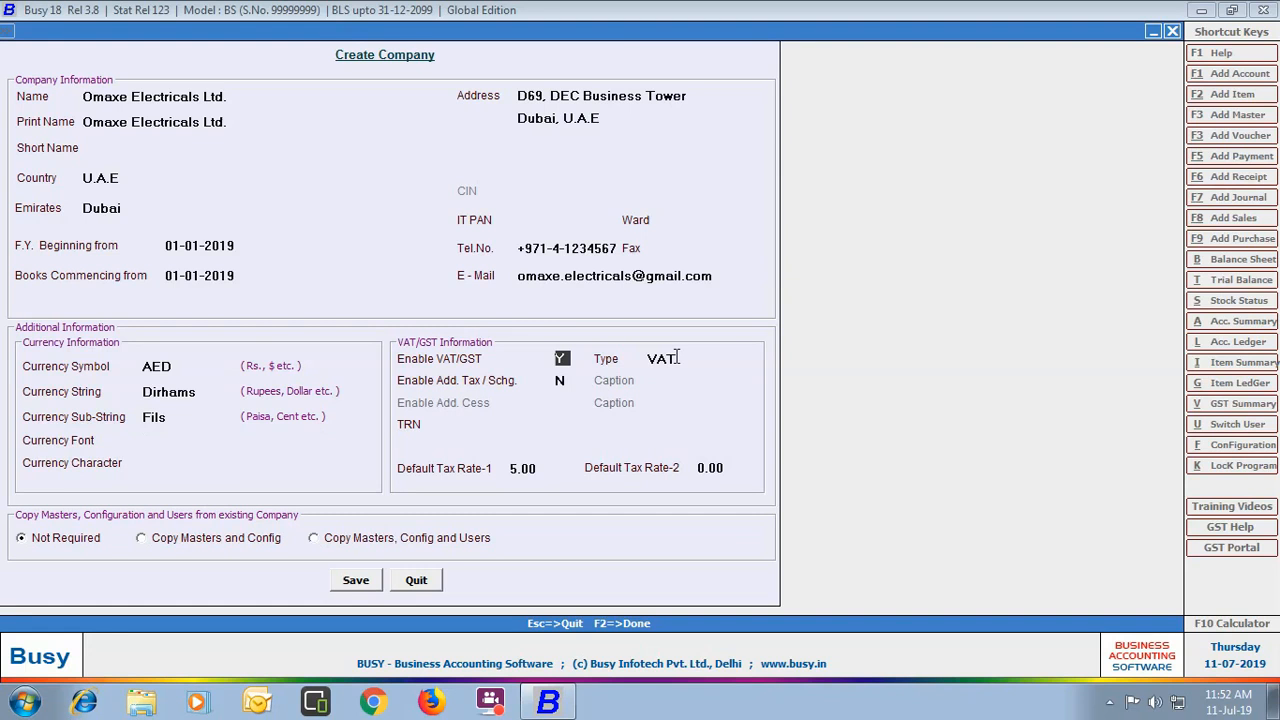
pyautogui.press('Return')
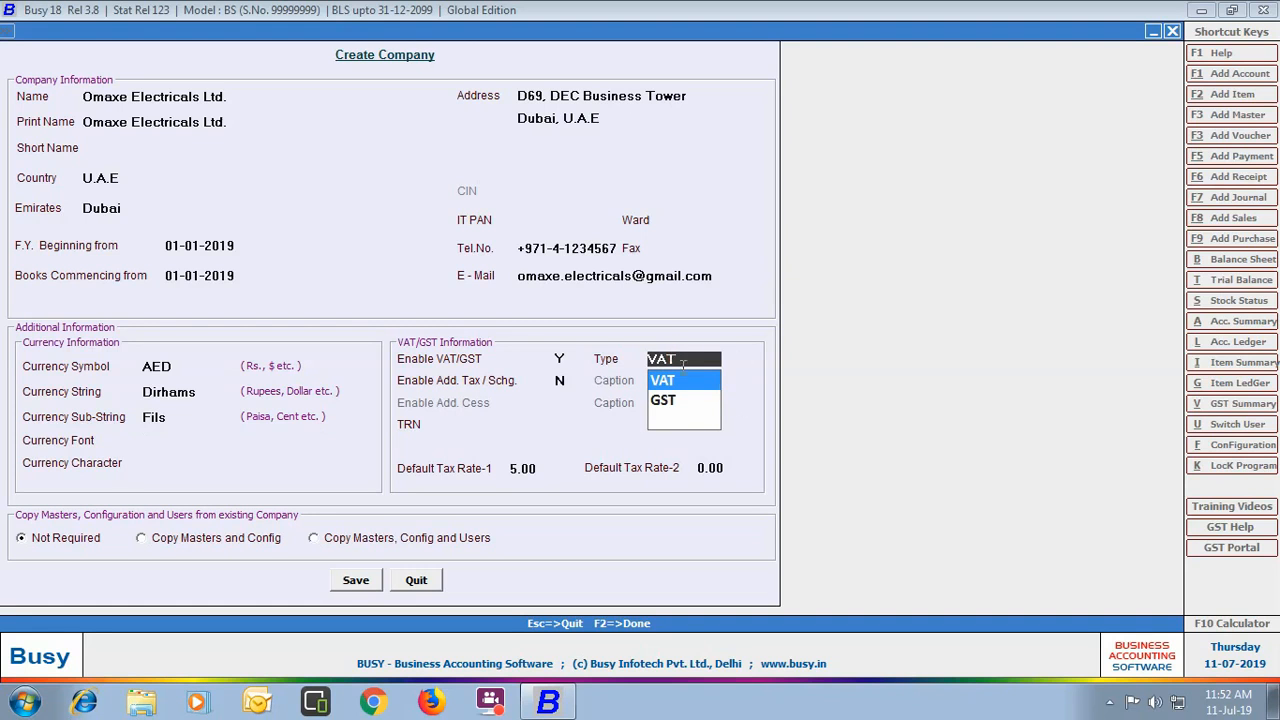
pyautogui.click(563, 382)
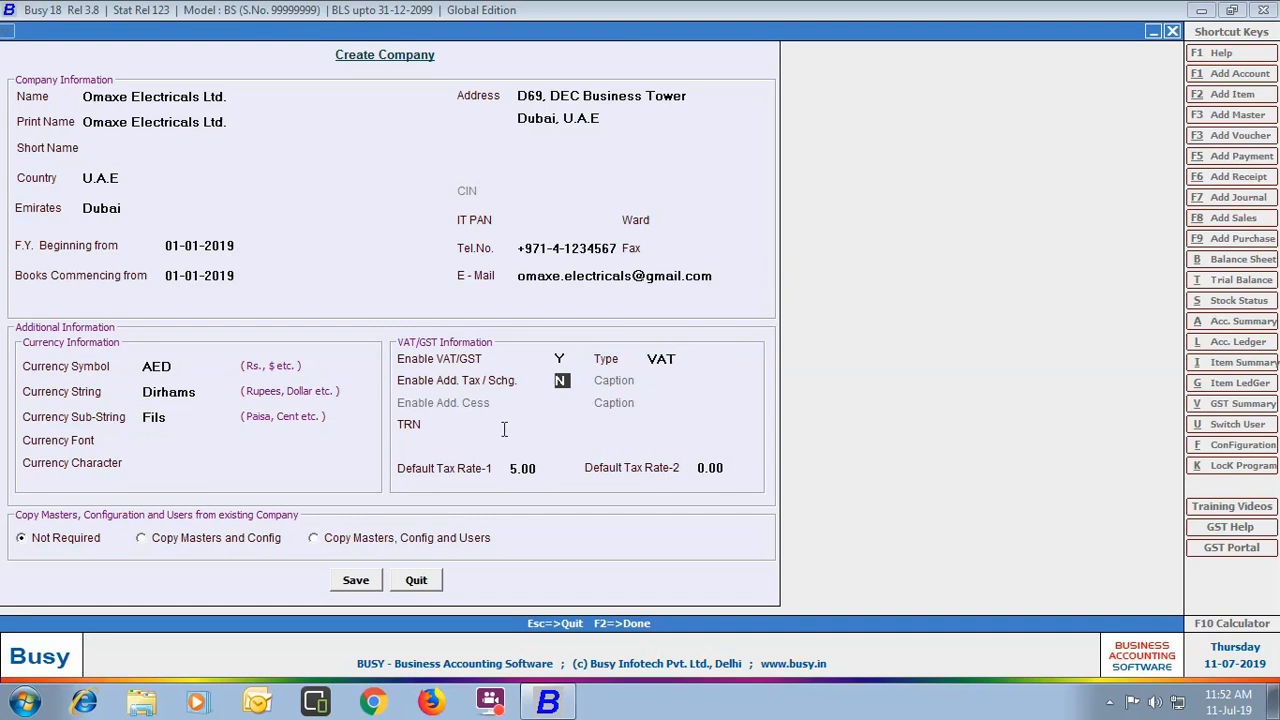
pyautogui.press('Return')
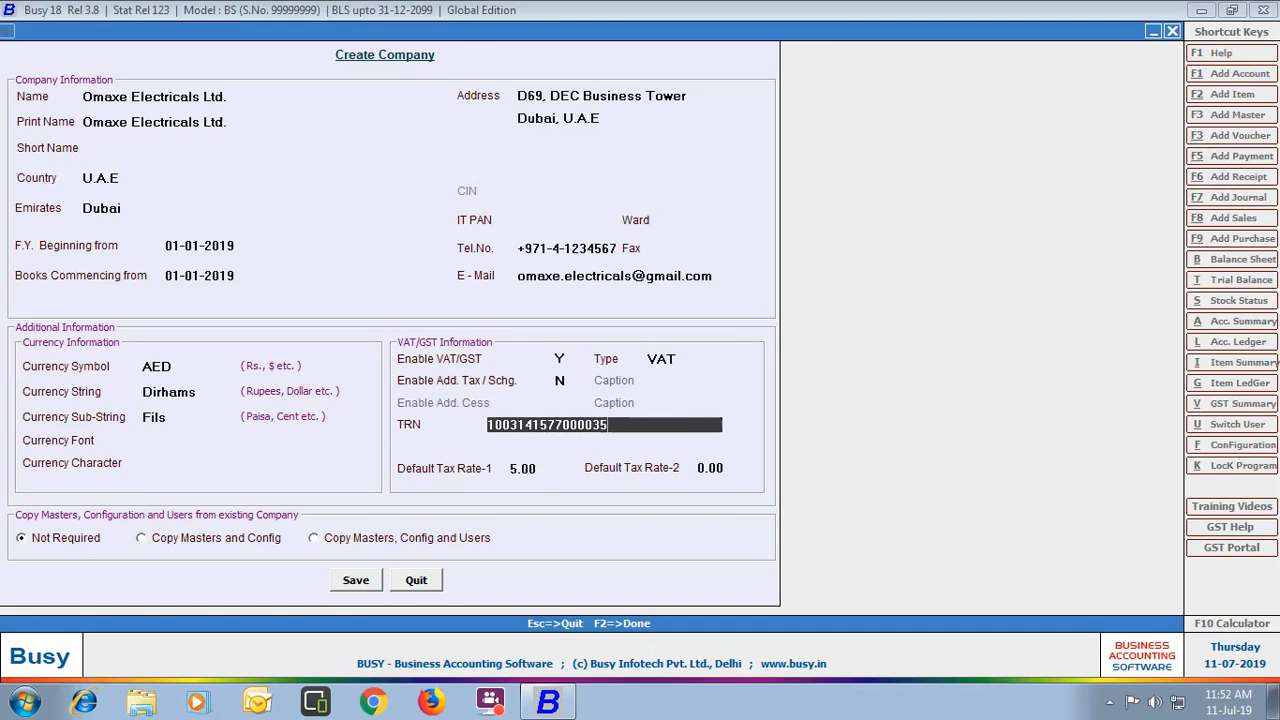
pyautogui.press('Return')
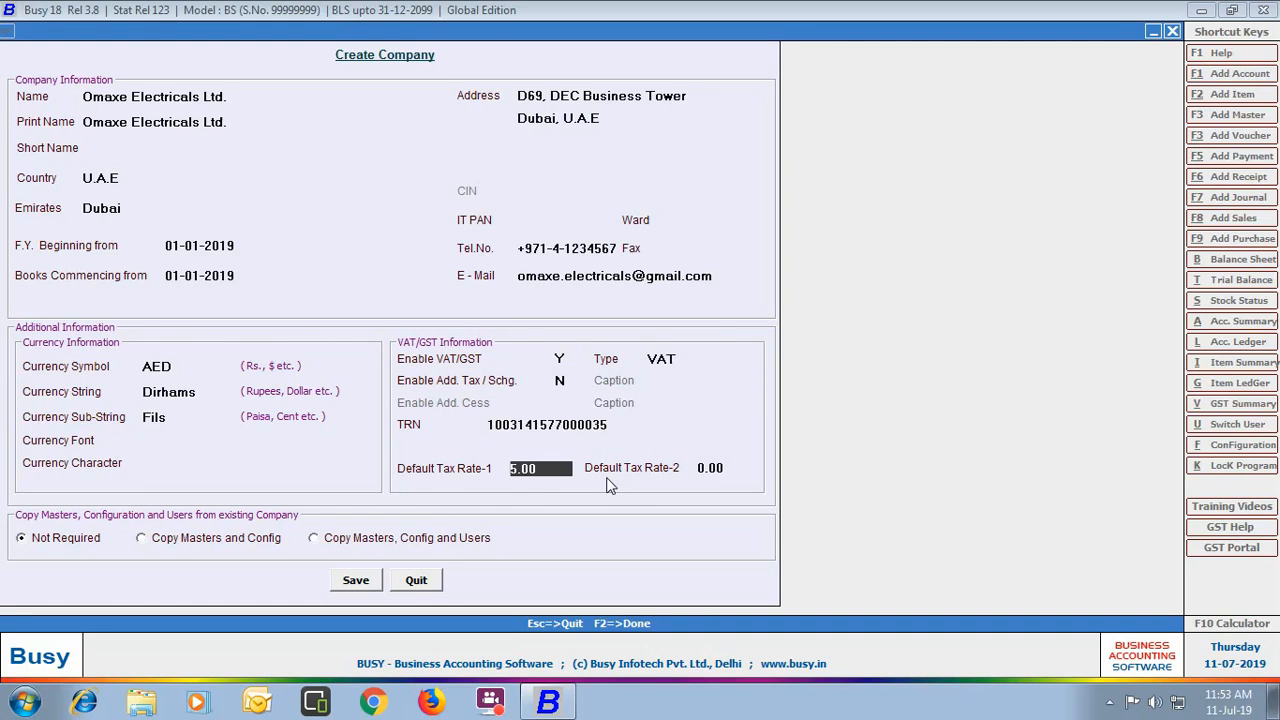
pyautogui.press('Return')
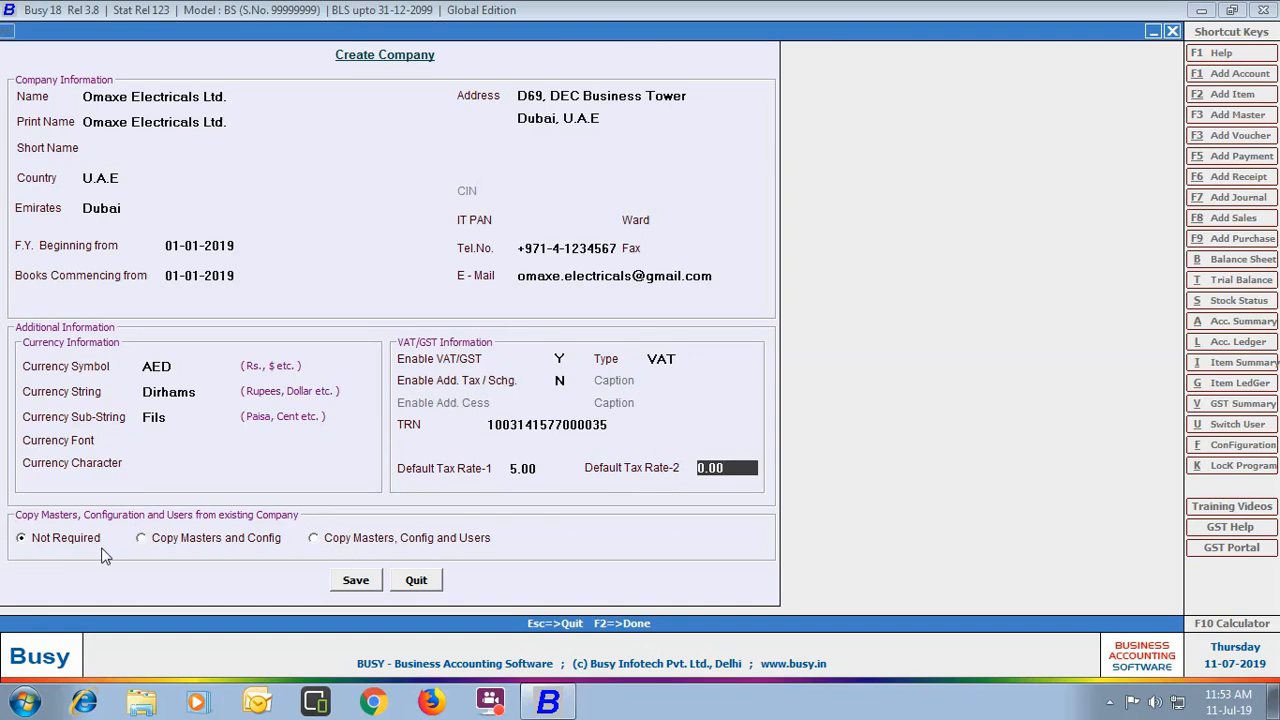
# Step: Choose 'Copy Masters and Config' in the Copy Masters section
pyautogui.click(141, 539)
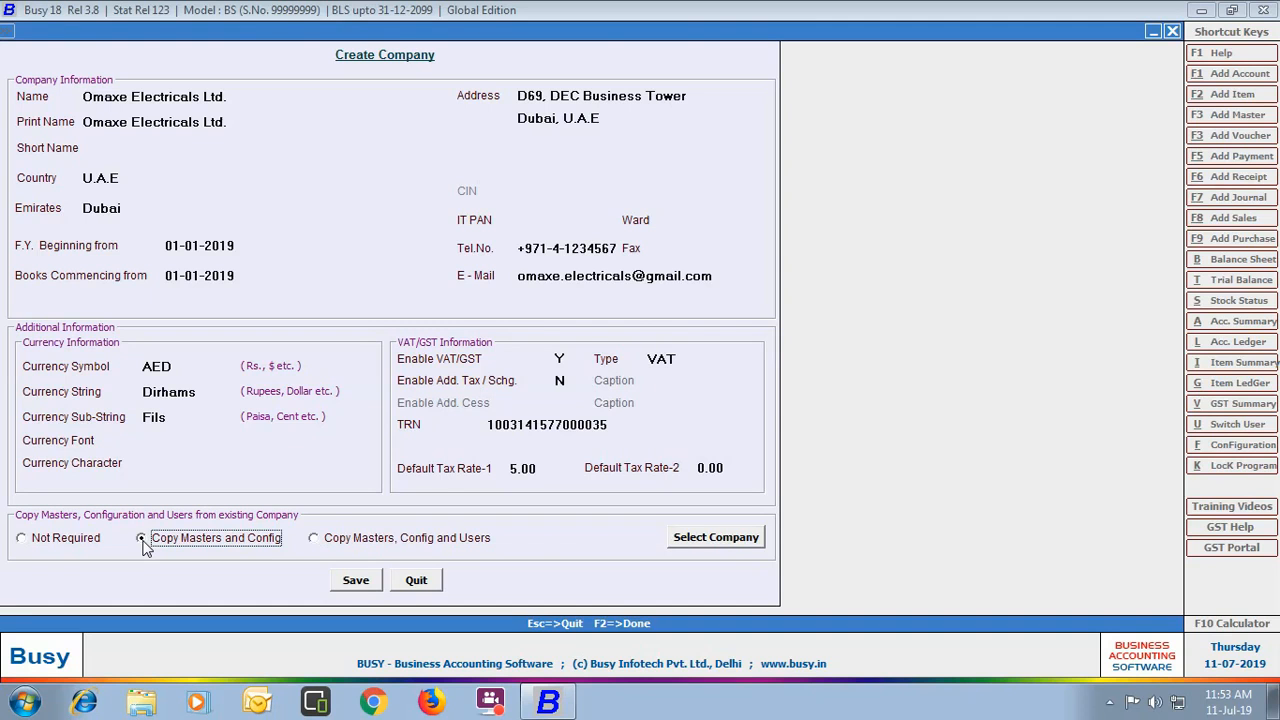
# Step: Try saving with copy options from another company, backing out when no source company is chosen
pyautogui.click(355, 580)
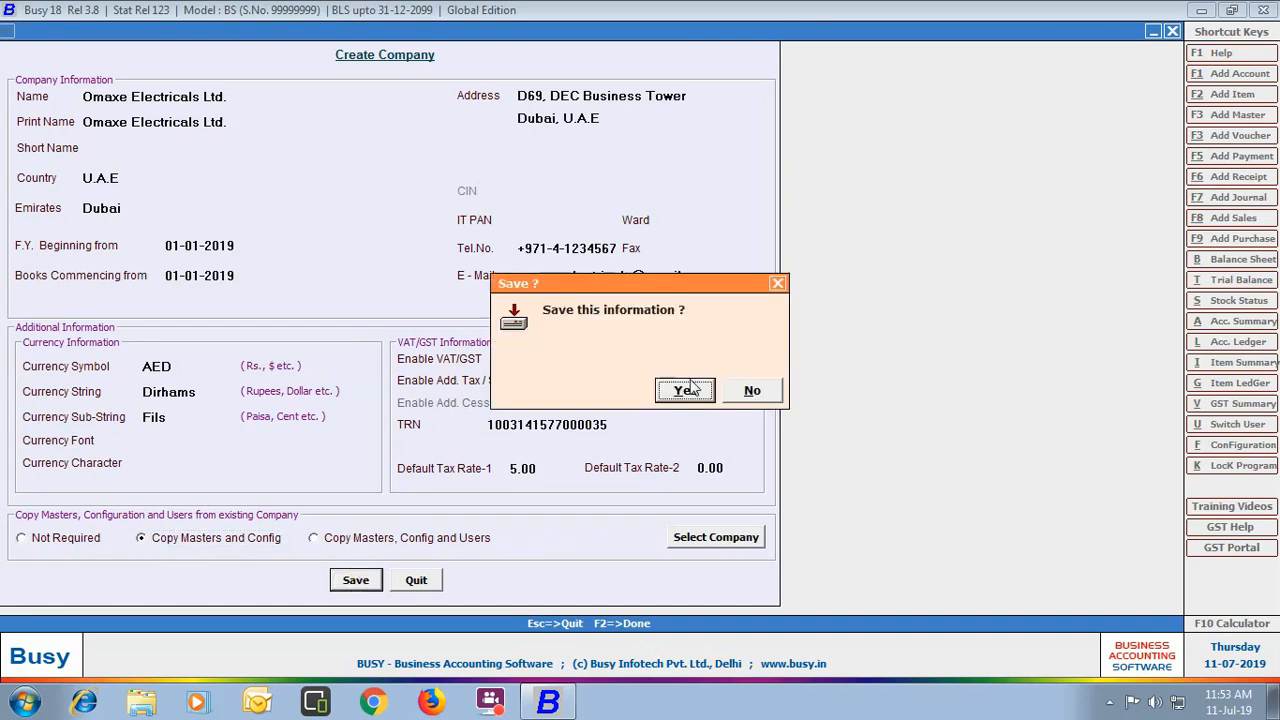
pyautogui.click(684, 391)
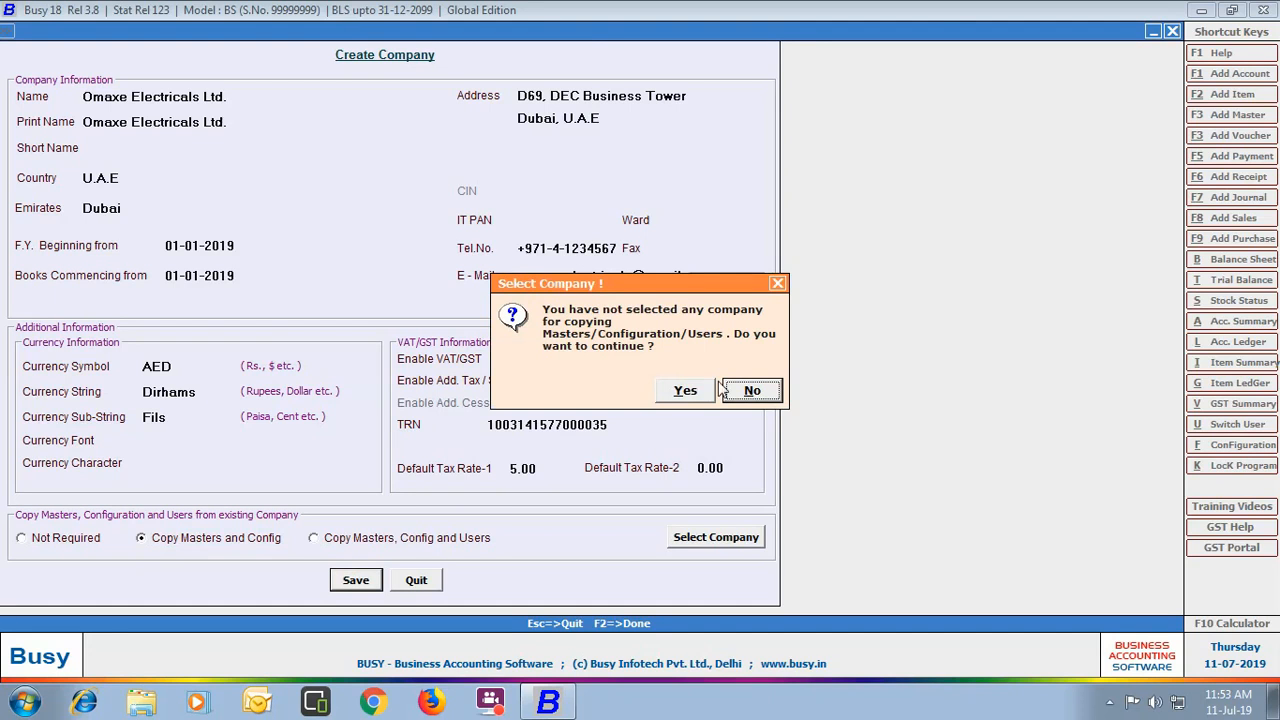
pyautogui.click(752, 391)
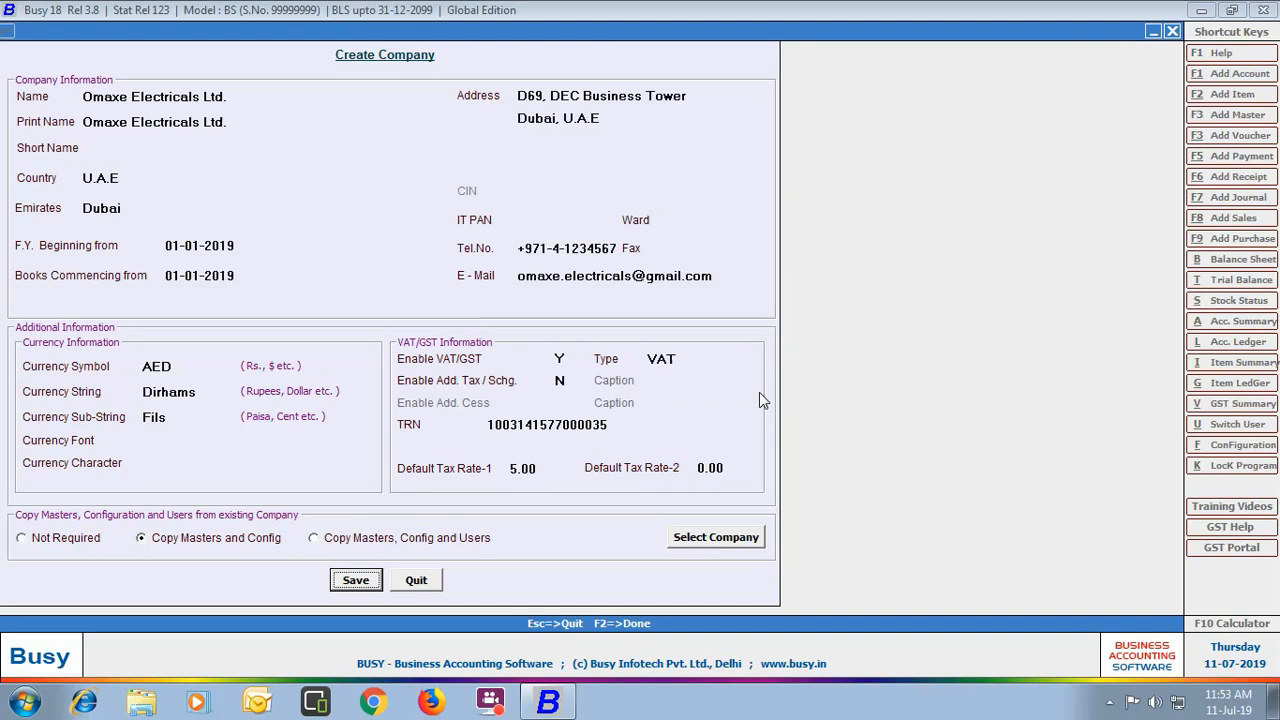
pyautogui.click(330, 538)
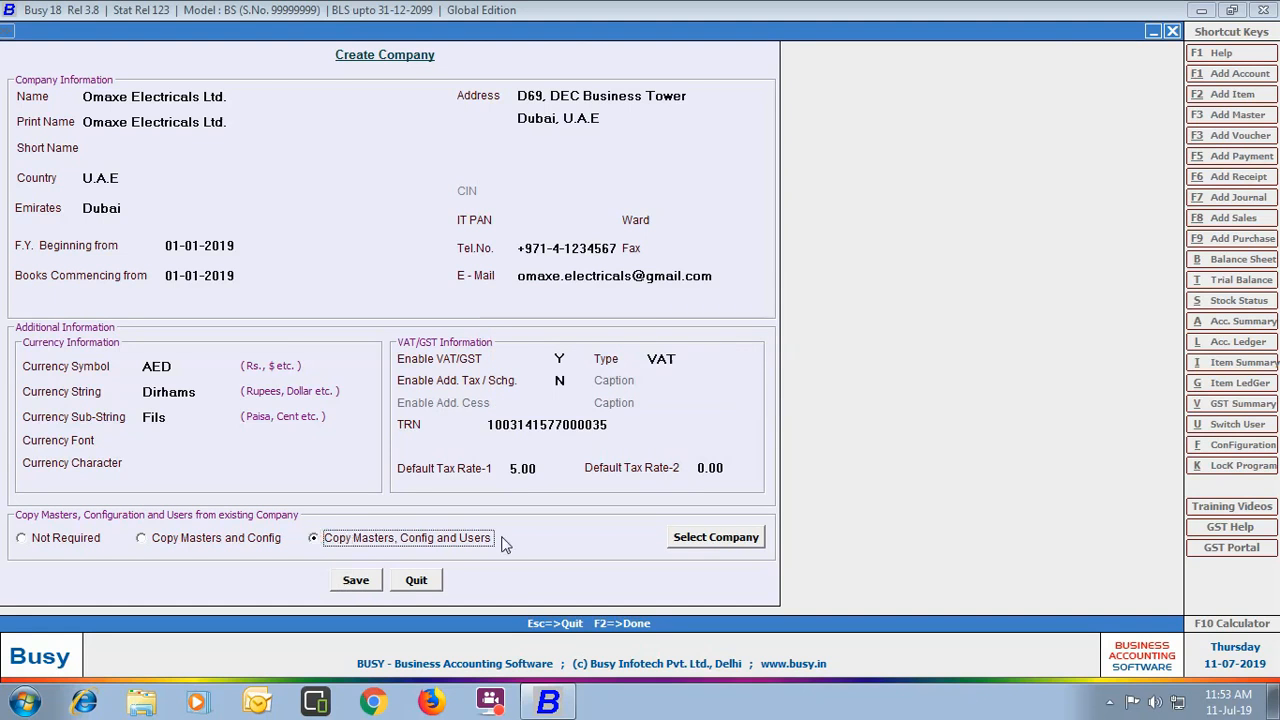
pyautogui.click(354, 582)
pyautogui.press('Return')
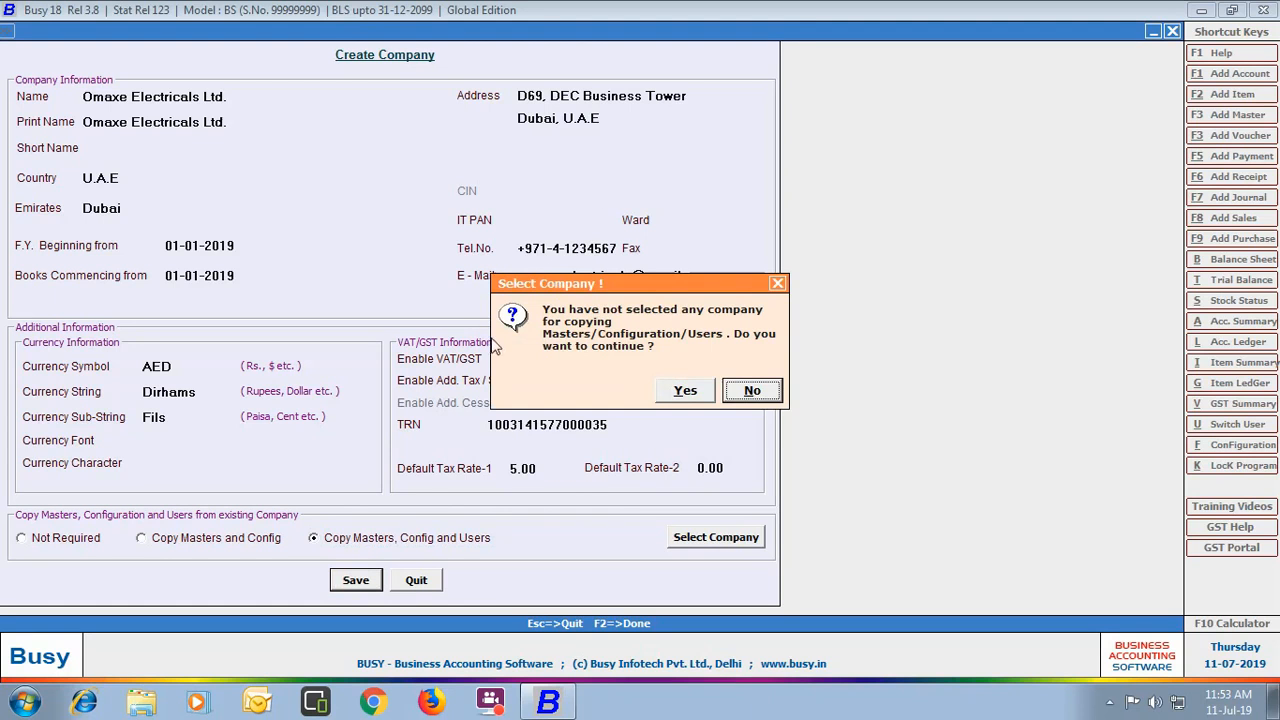
pyautogui.click(765, 389)
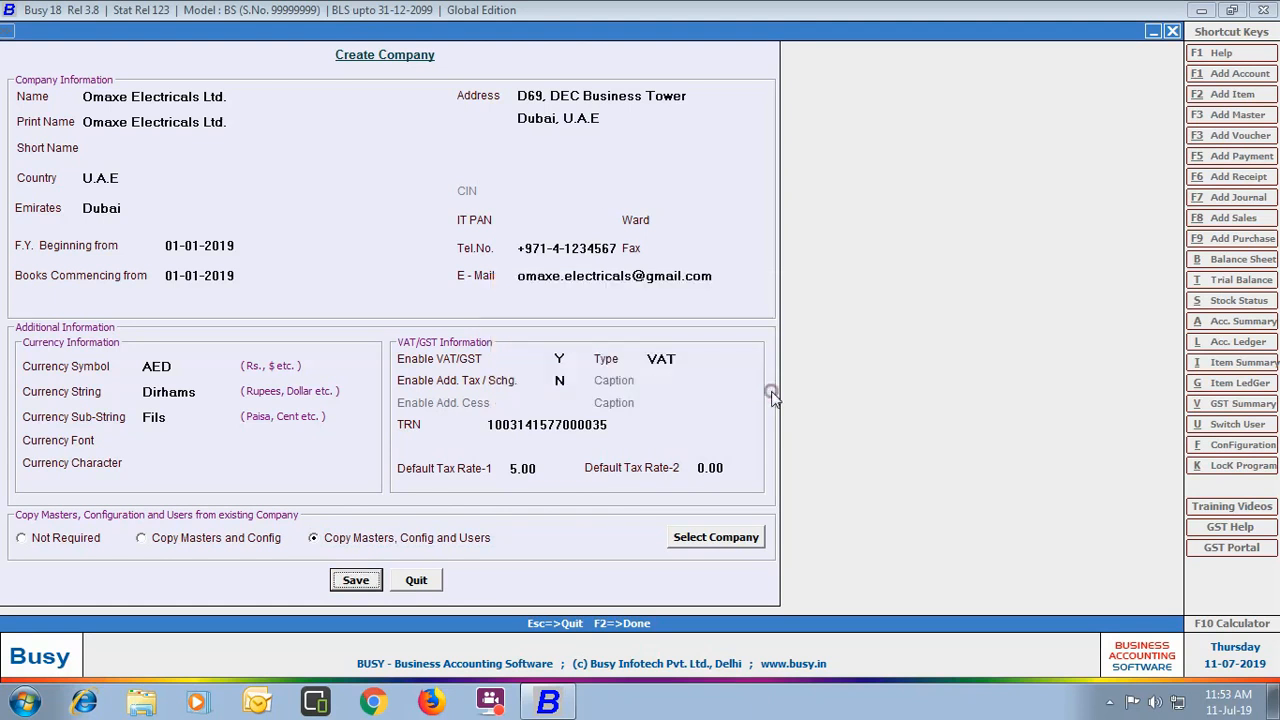
# Step: Select 'Not Required' for copying and save, confirming creation of the company
pyautogui.click(30, 540)
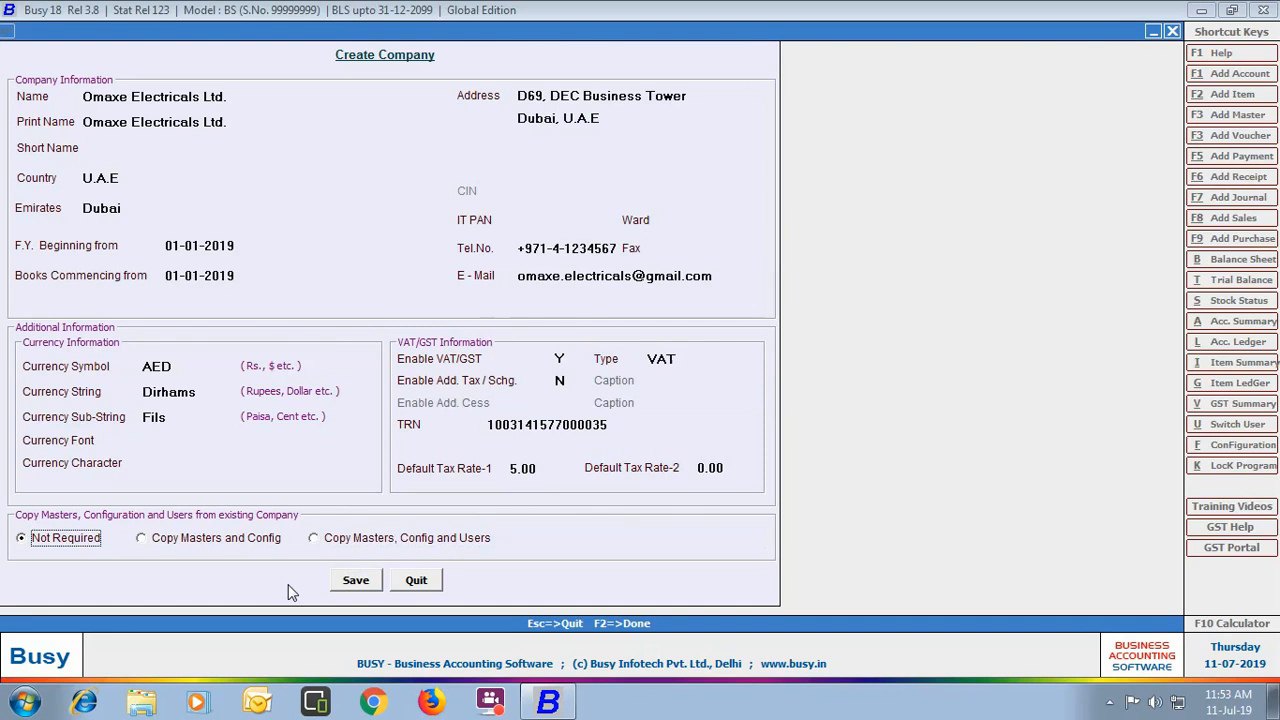
pyautogui.click(355, 584)
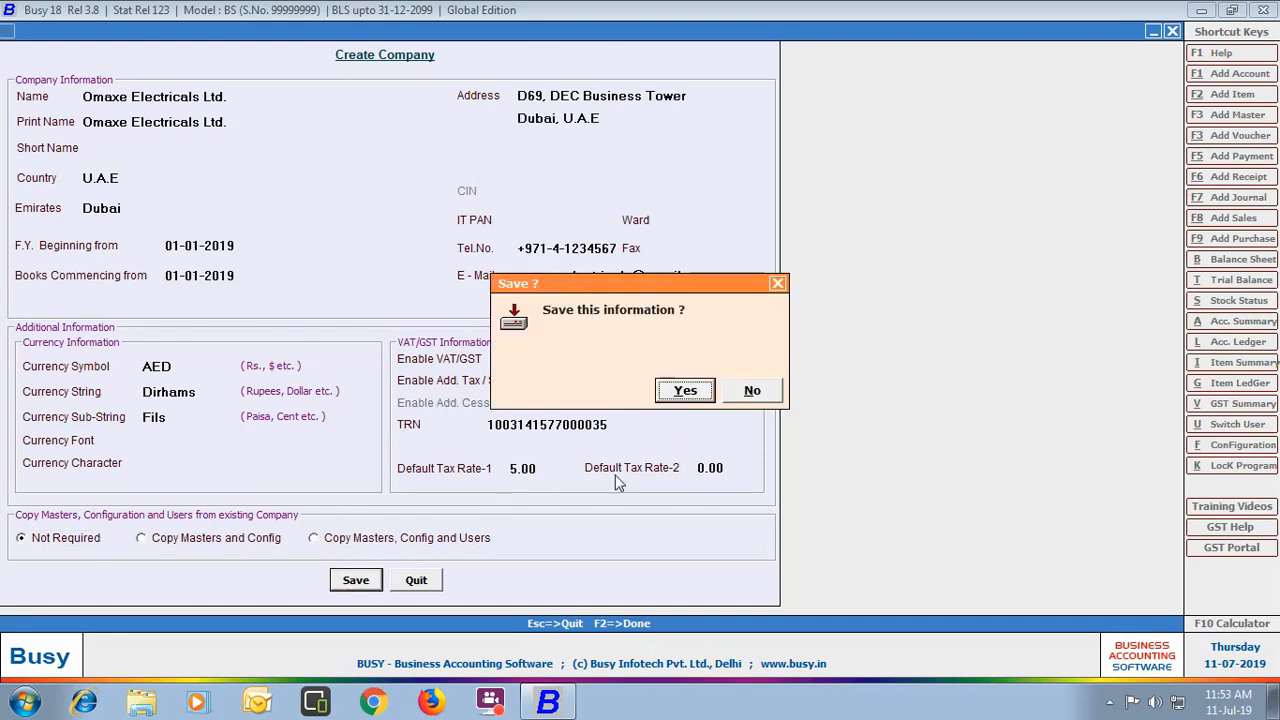
pyautogui.press('Return')
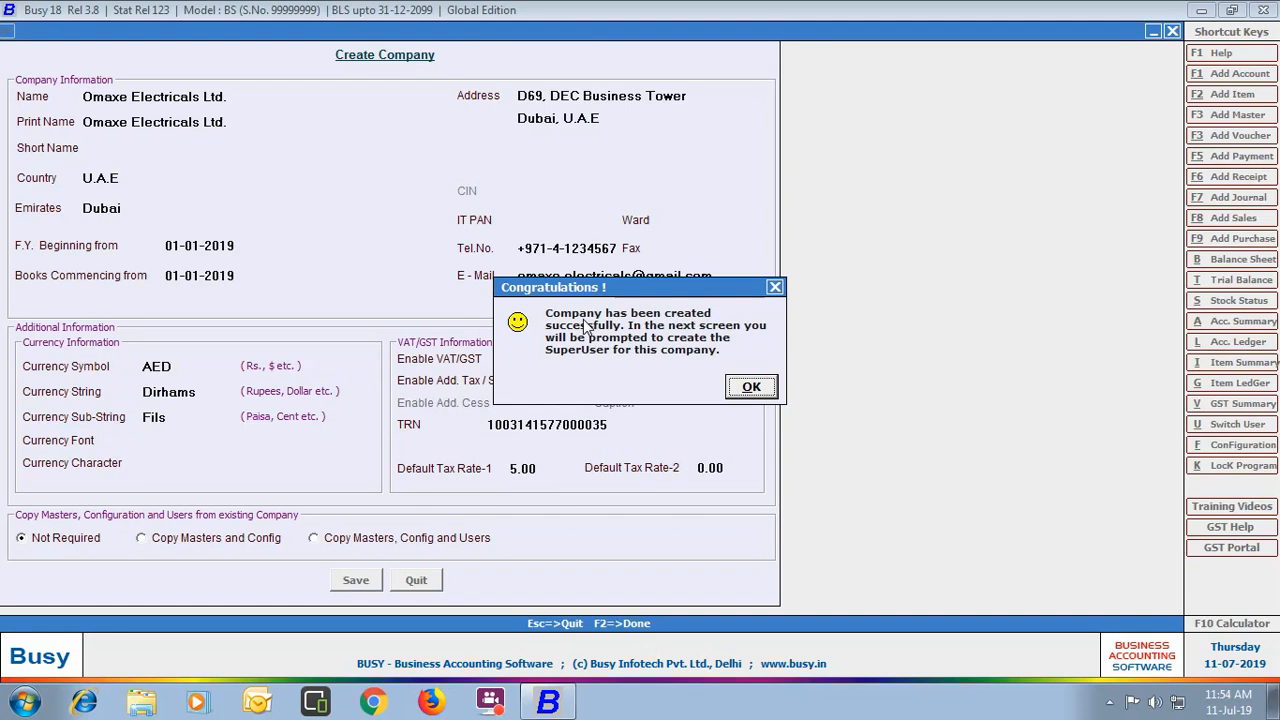
# Step: Acknowledge the Congratulations message to reach the SuperUser creation form
pyautogui.press('Return')
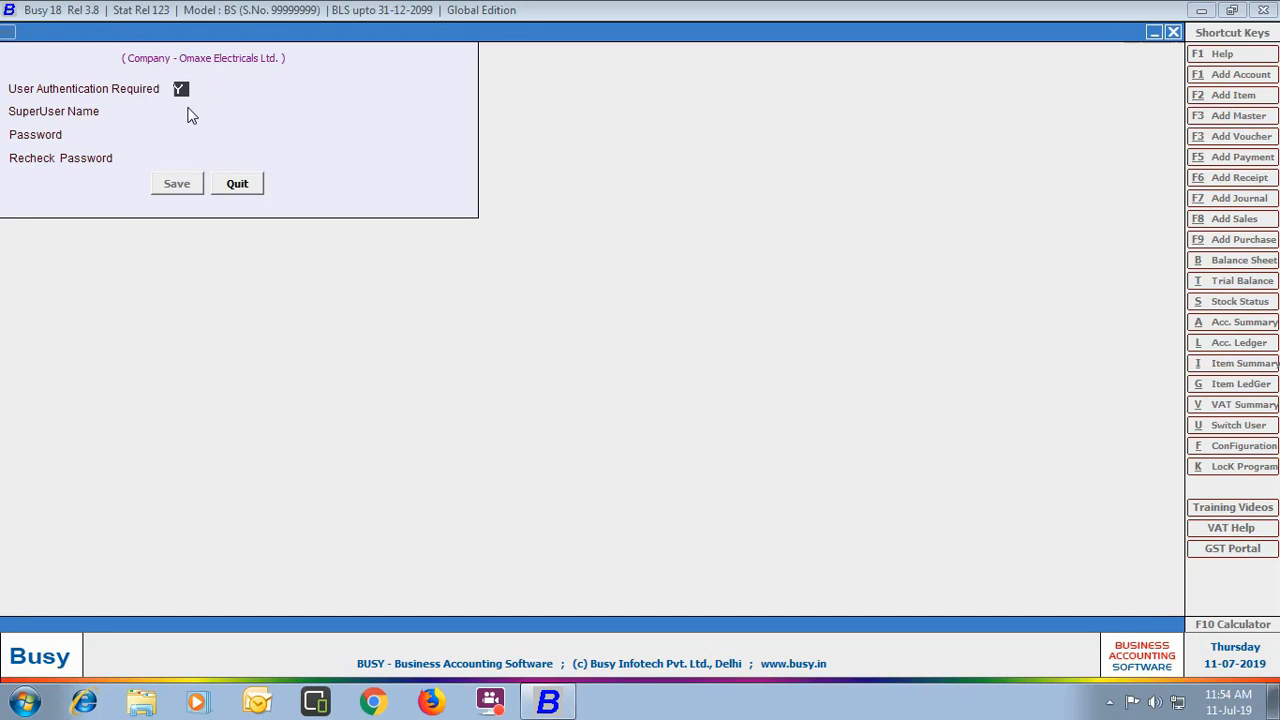
# Step: Create superuser 'Admin' with its password, save it, and leave the Features/Options screen
pyautogui.press('Return')
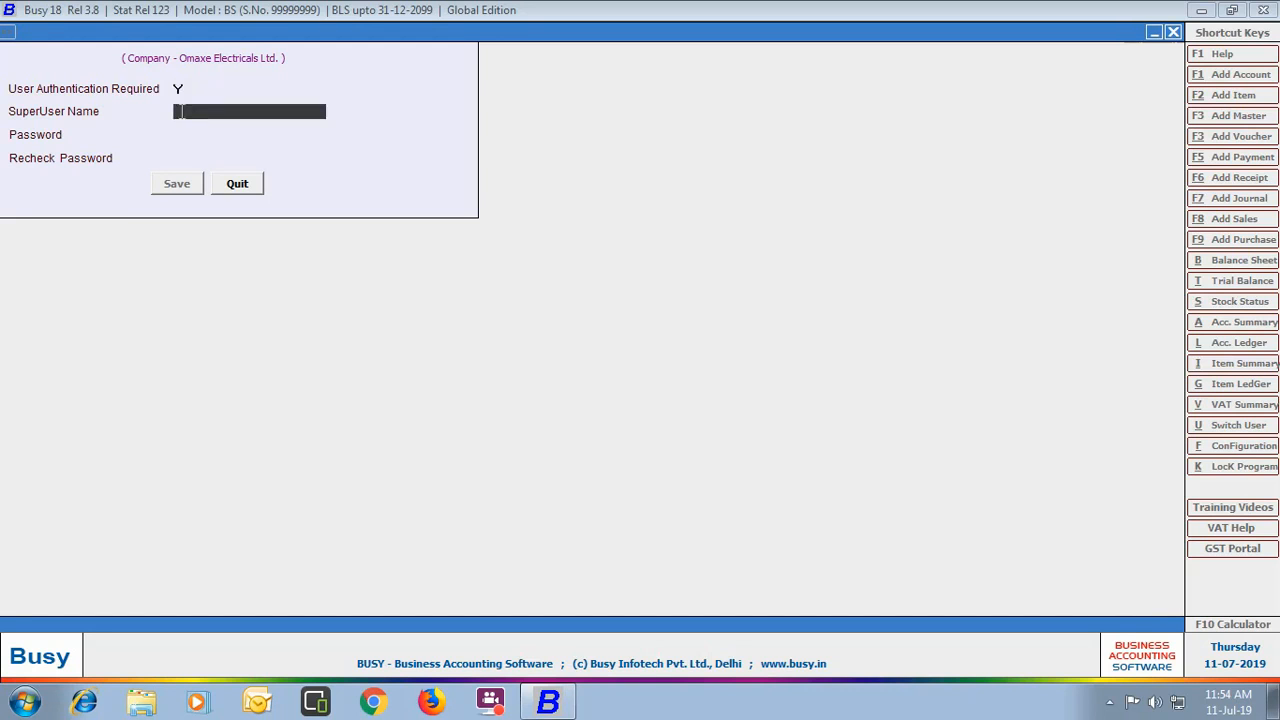
pyautogui.write('Admin')
pyautogui.press('Return')
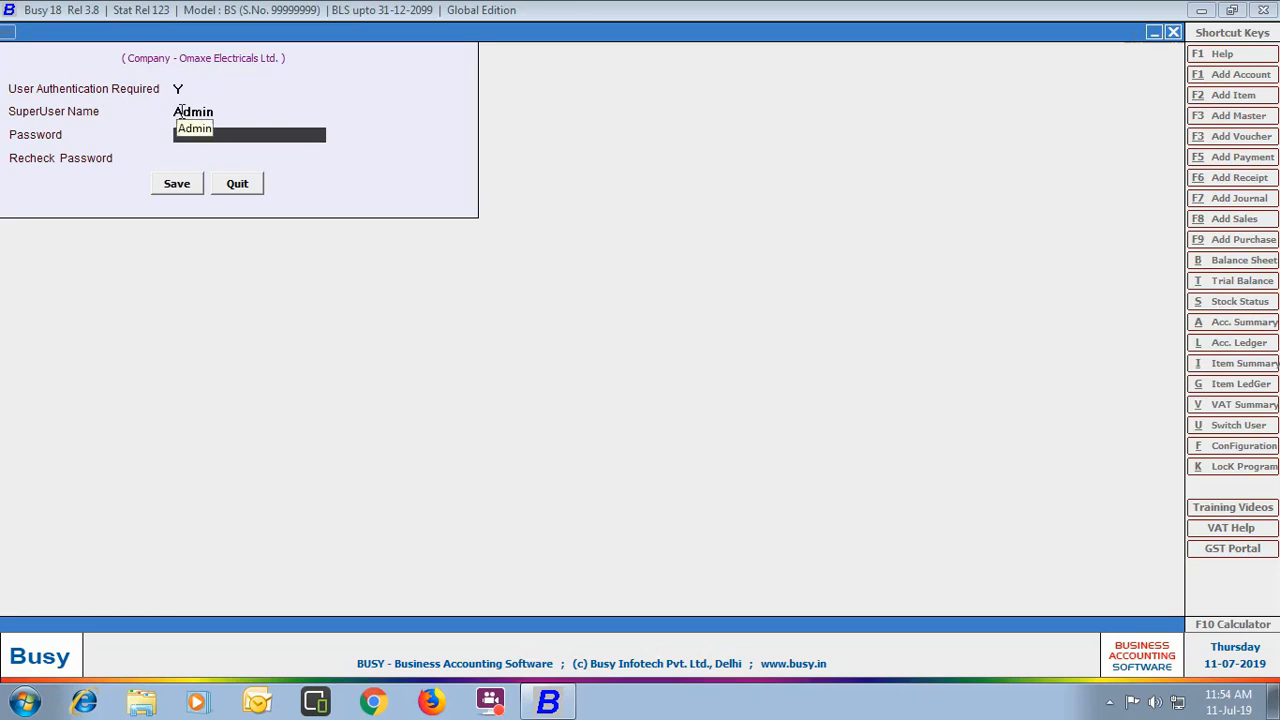
pyautogui.write('admin')
pyautogui.press('Return')
pyautogui.write('admin')
pyautogui.press('Return')
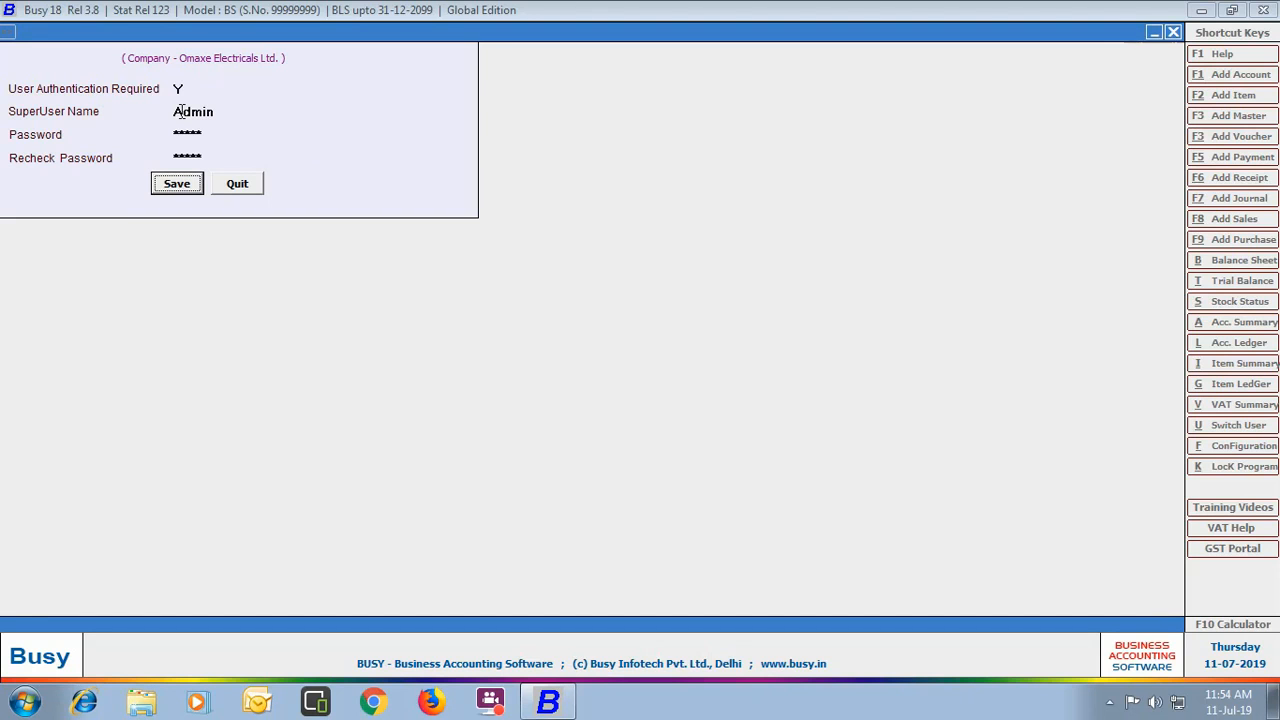
pyautogui.click(177, 183)
pyautogui.click(162, 579)
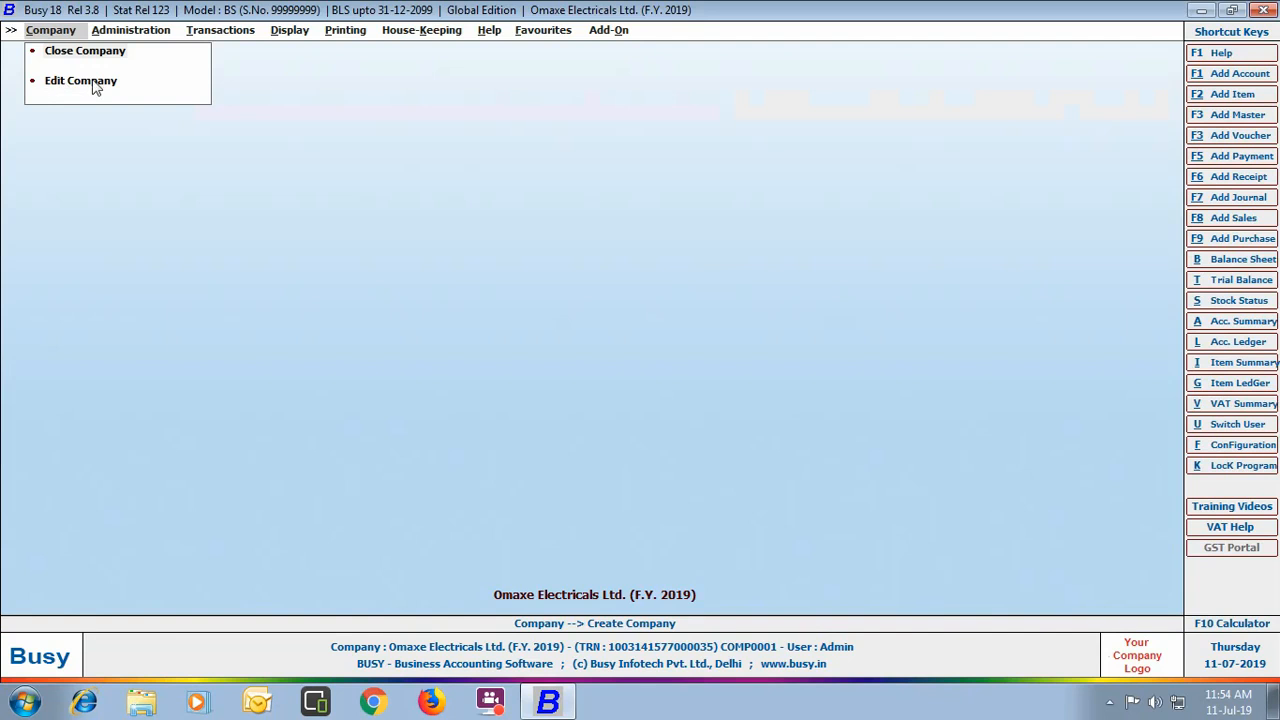
# Step: Through Edit Company, replace the telephone number with the new one and save
pyautogui.click(95, 83)
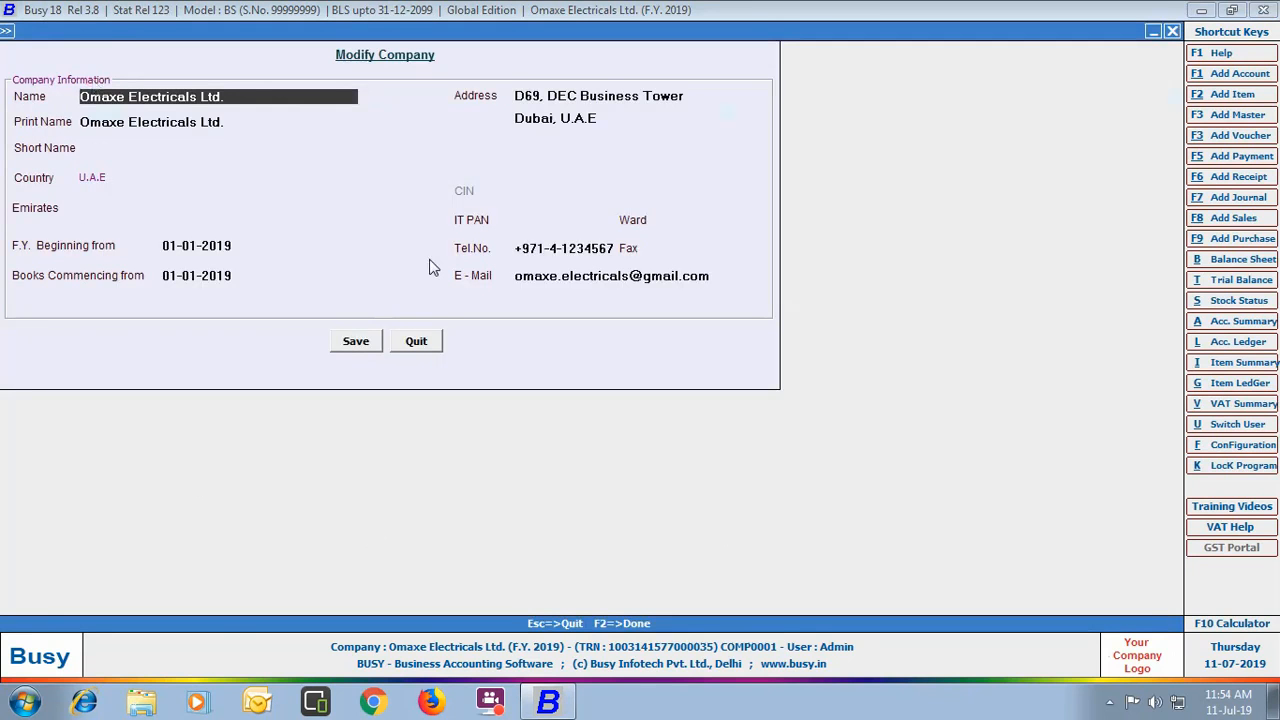
pyautogui.click(618, 250)
pyautogui.press('BackSpace')
pyautogui.press('BackSpace')
pyautogui.press('BackSpace')
pyautogui.press('BackSpace')
pyautogui.press('BackSpace')
pyautogui.press('BackSpace')
pyautogui.press('BackSpace')
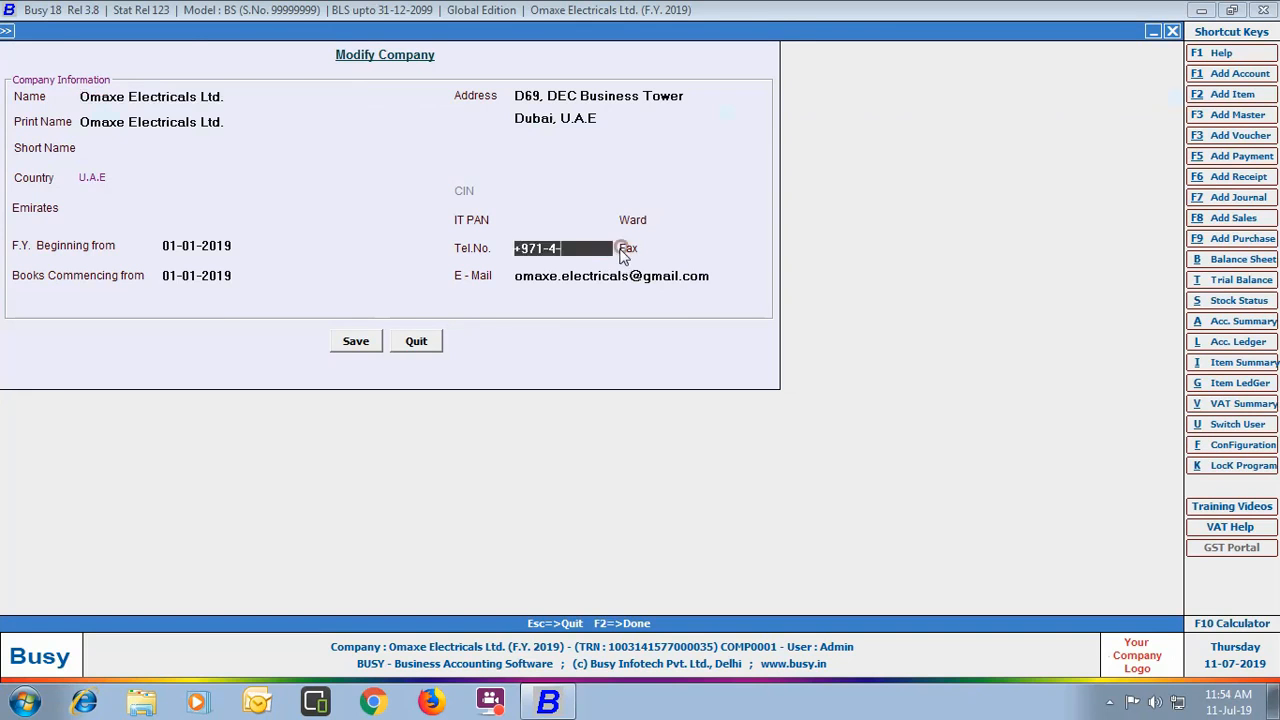
pyautogui.write('2345633')
pyautogui.click(355, 345)
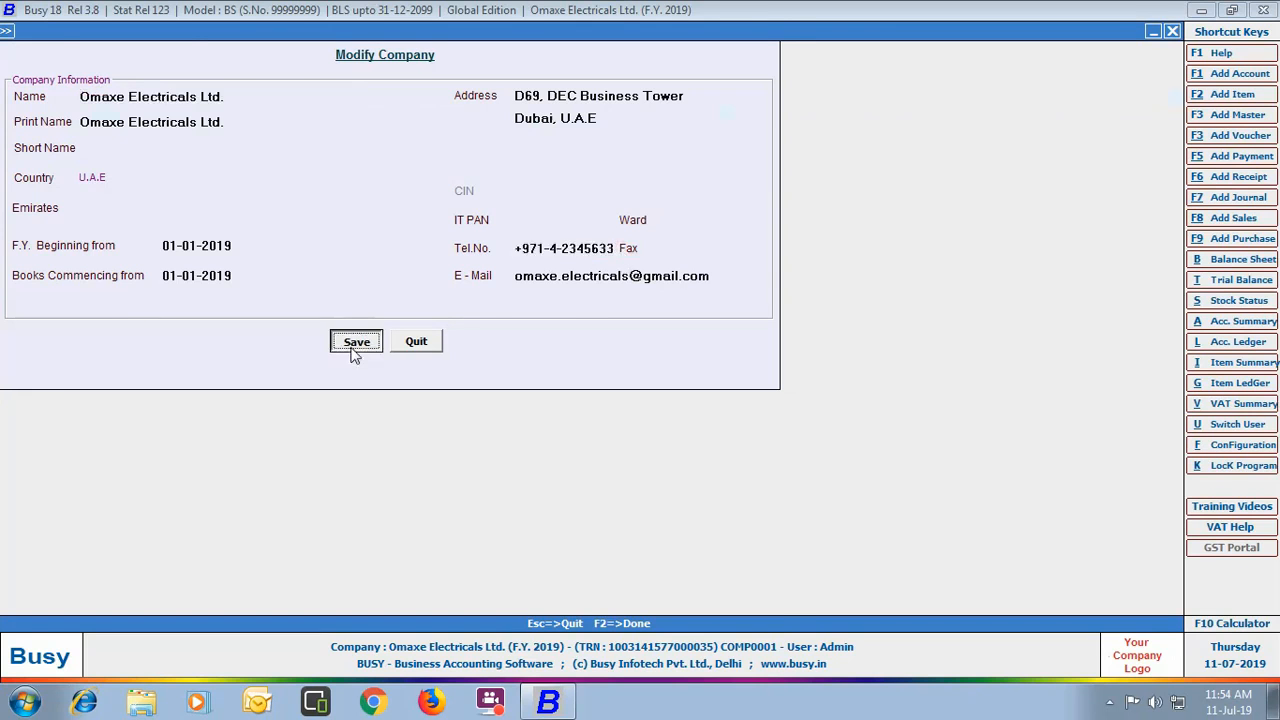
# Step: Save the edited details, close the company, and reopen Omaxe Electricals Ltd. with the superuser login
pyautogui.click(686, 391)
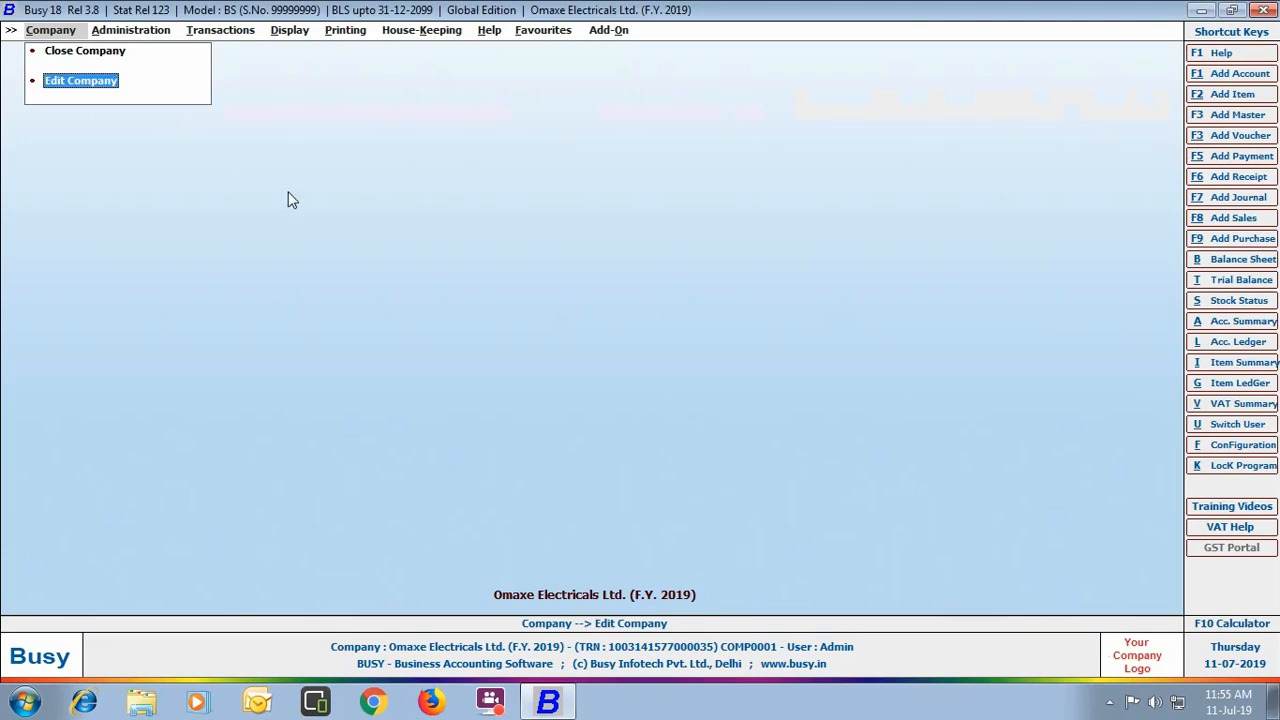
pyautogui.click(86, 56)
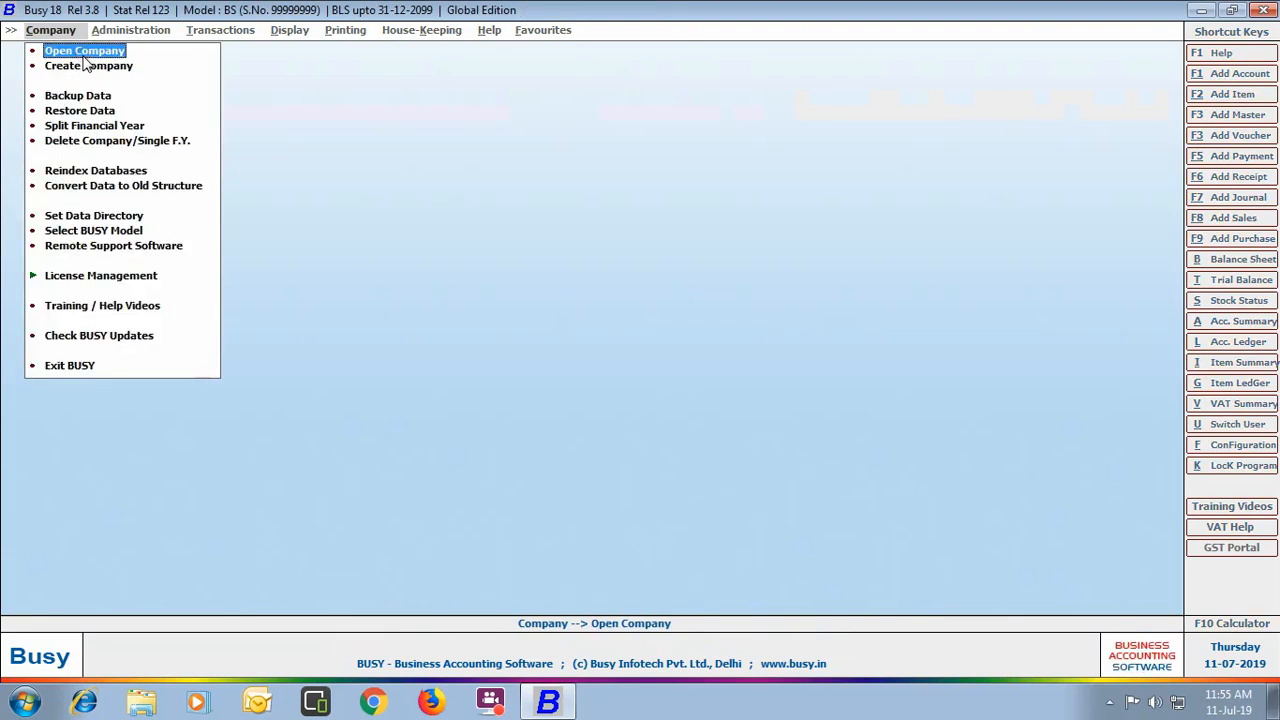
pyautogui.click(84, 52)
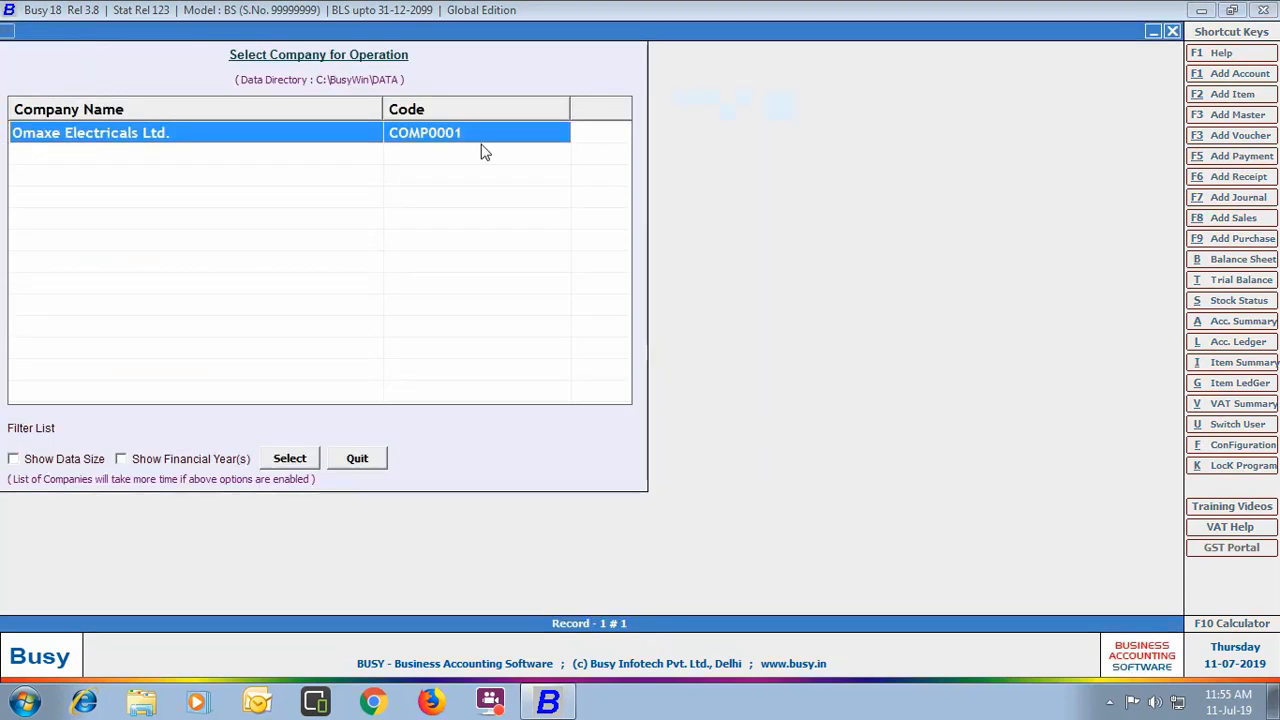
pyautogui.click(295, 462)
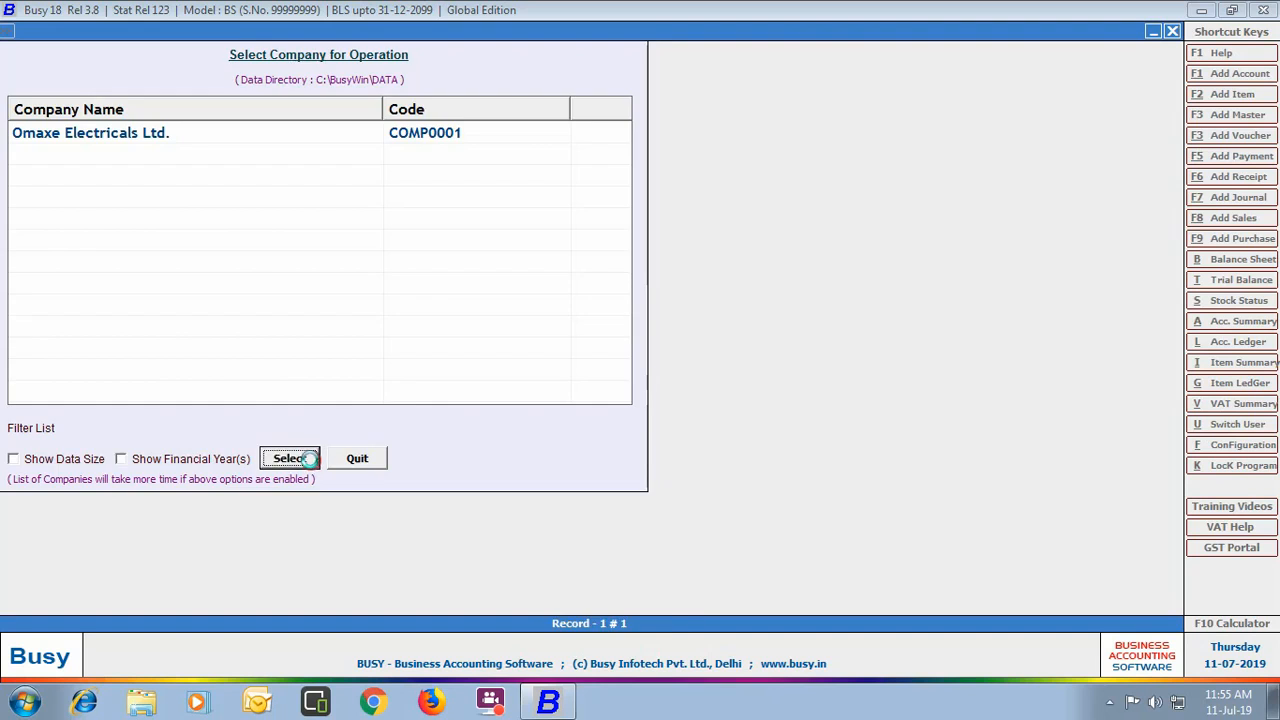
pyautogui.write('admin')
pyautogui.press('Return')
pyautogui.write('*****')
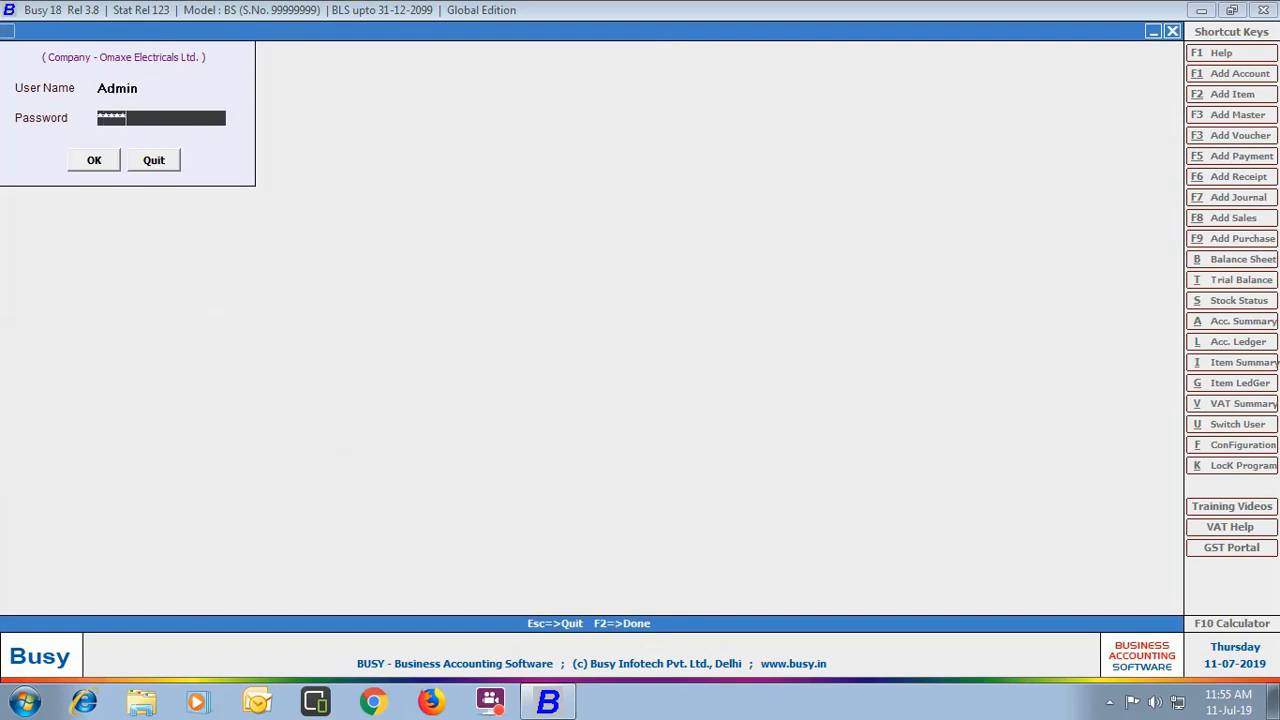
pyautogui.press('Return')
pyautogui.press('Return')
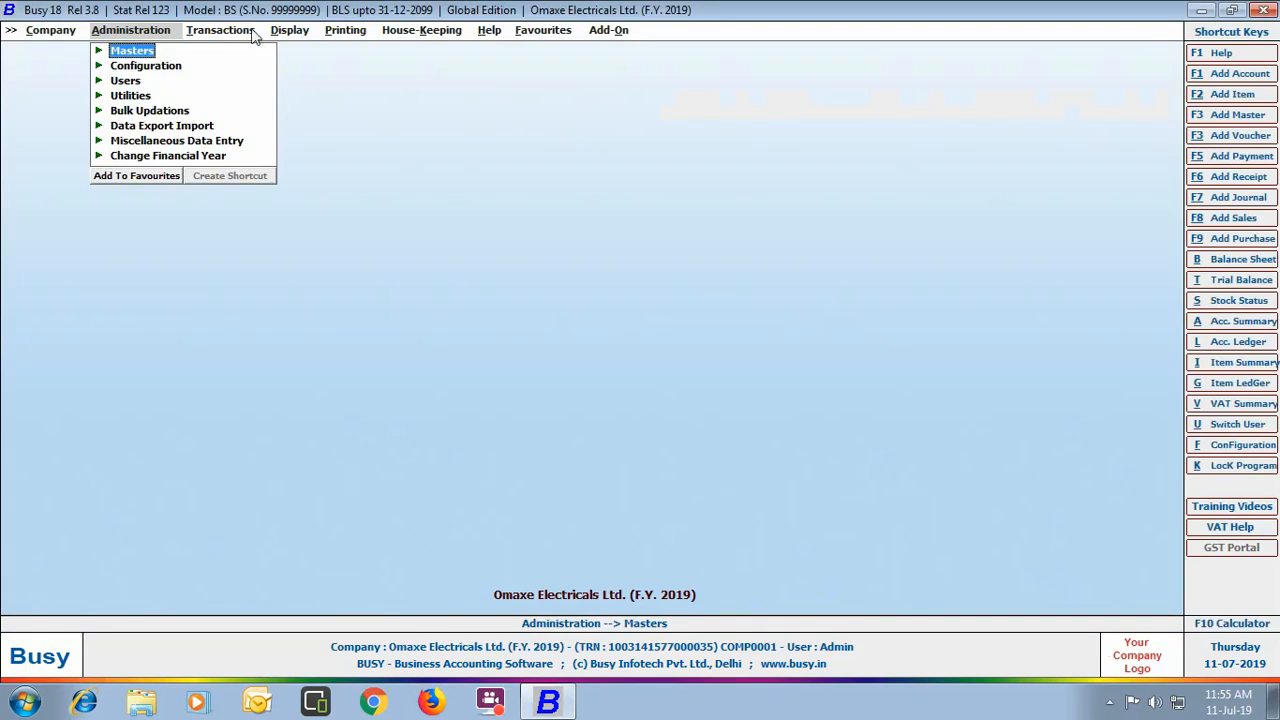
# Step: Browse the Transactions, Display, Printing, House-Keeping, Help, Favourites and Add-On menus, then close Omaxe Electricals Ltd
pyautogui.click(250, 32)
pyautogui.click(297, 30)
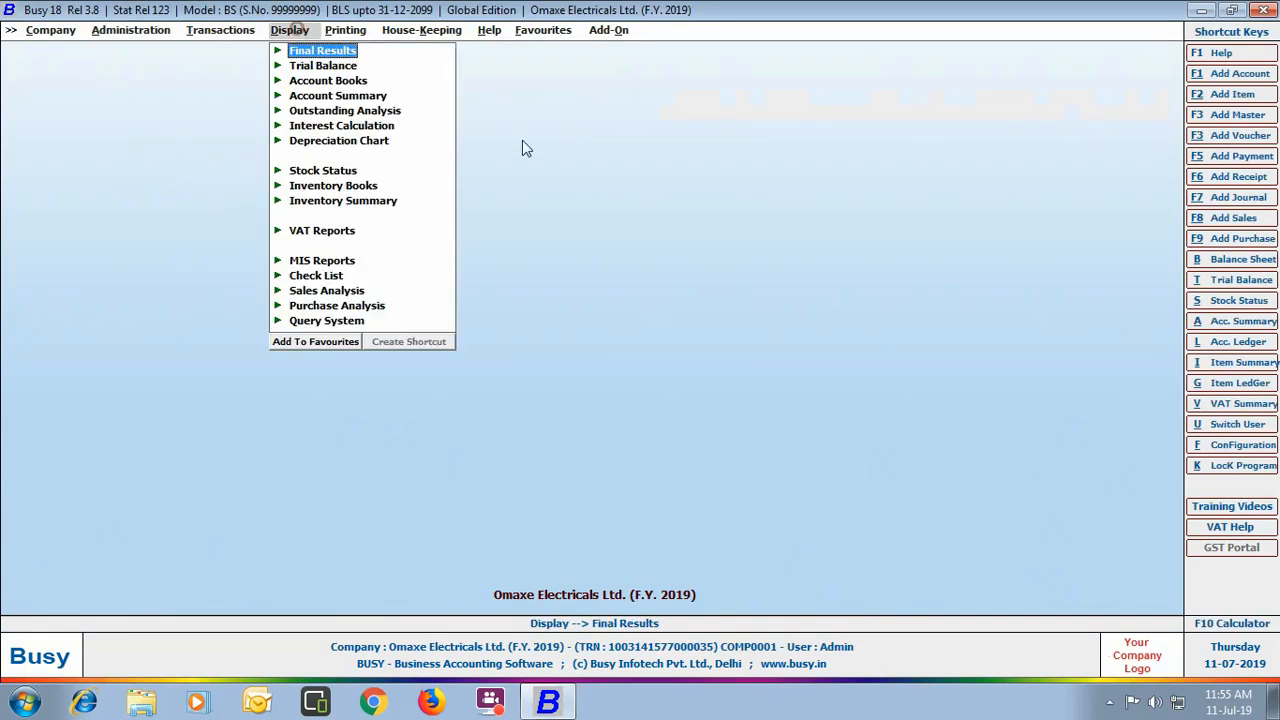
pyautogui.click(345, 30)
pyautogui.click(421, 30)
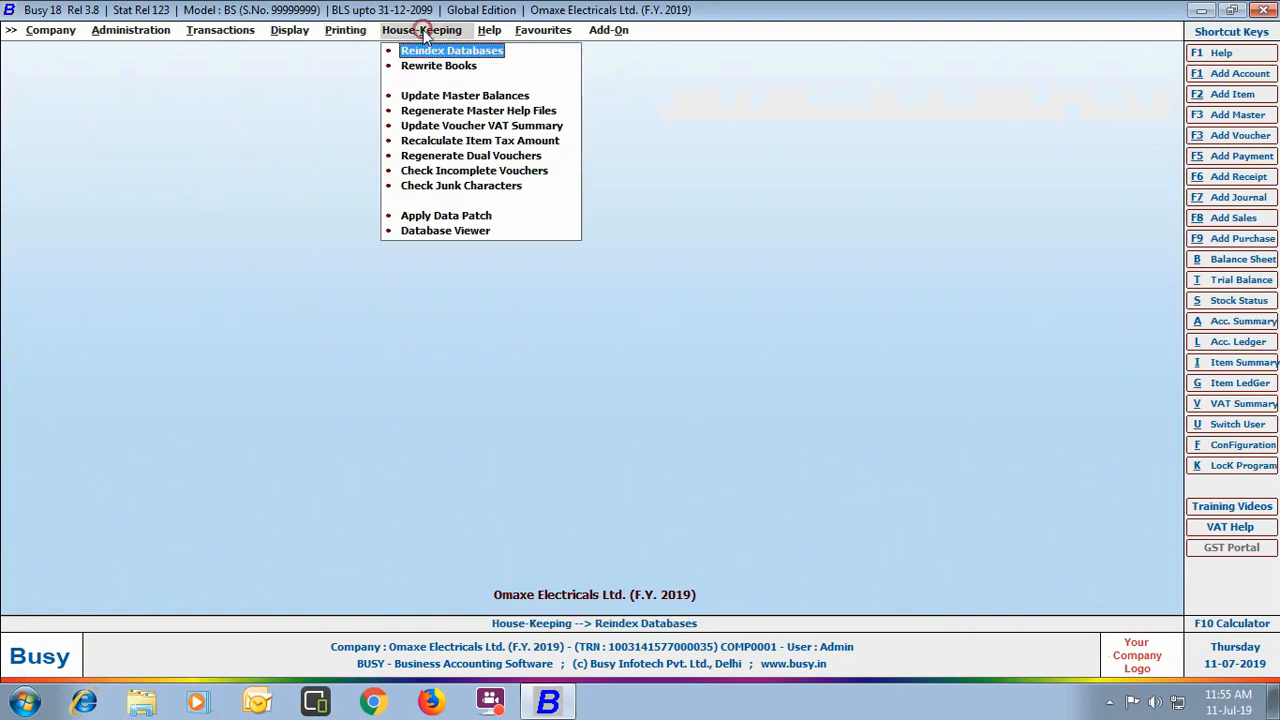
pyautogui.click(498, 35)
pyautogui.click(530, 32)
pyautogui.click(603, 32)
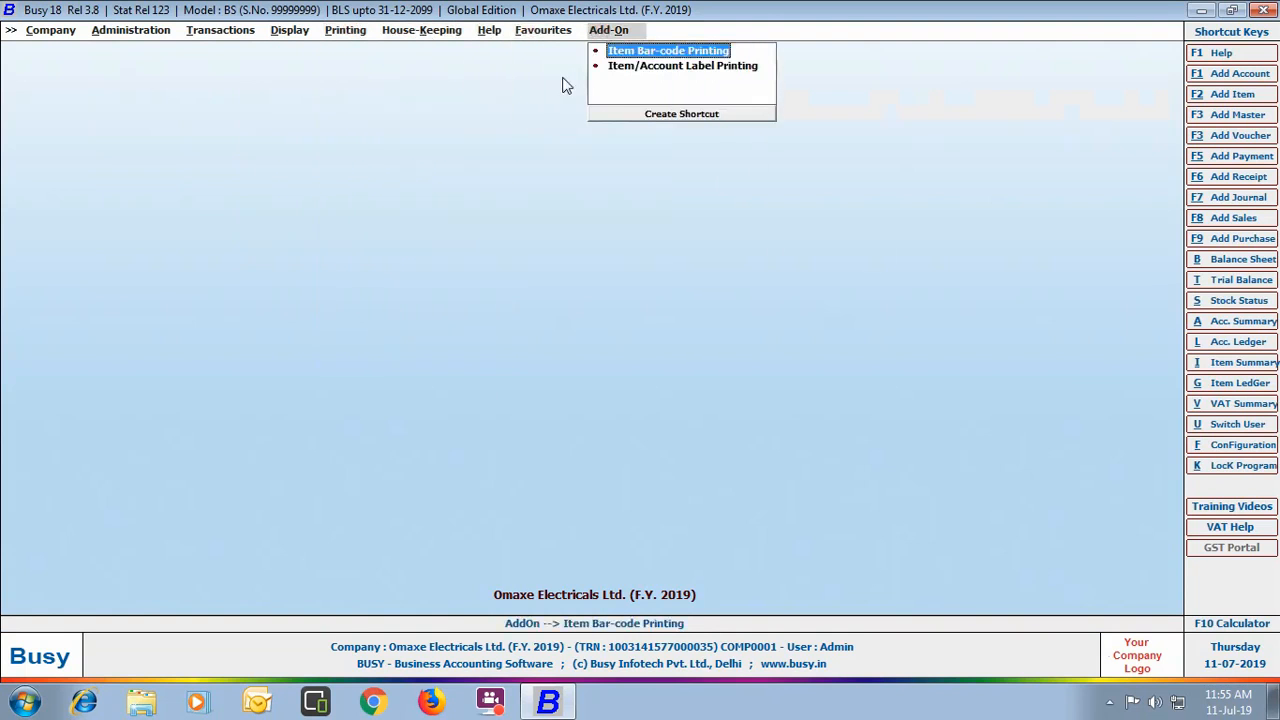
pyautogui.click(77, 32)
pyautogui.click(68, 50)
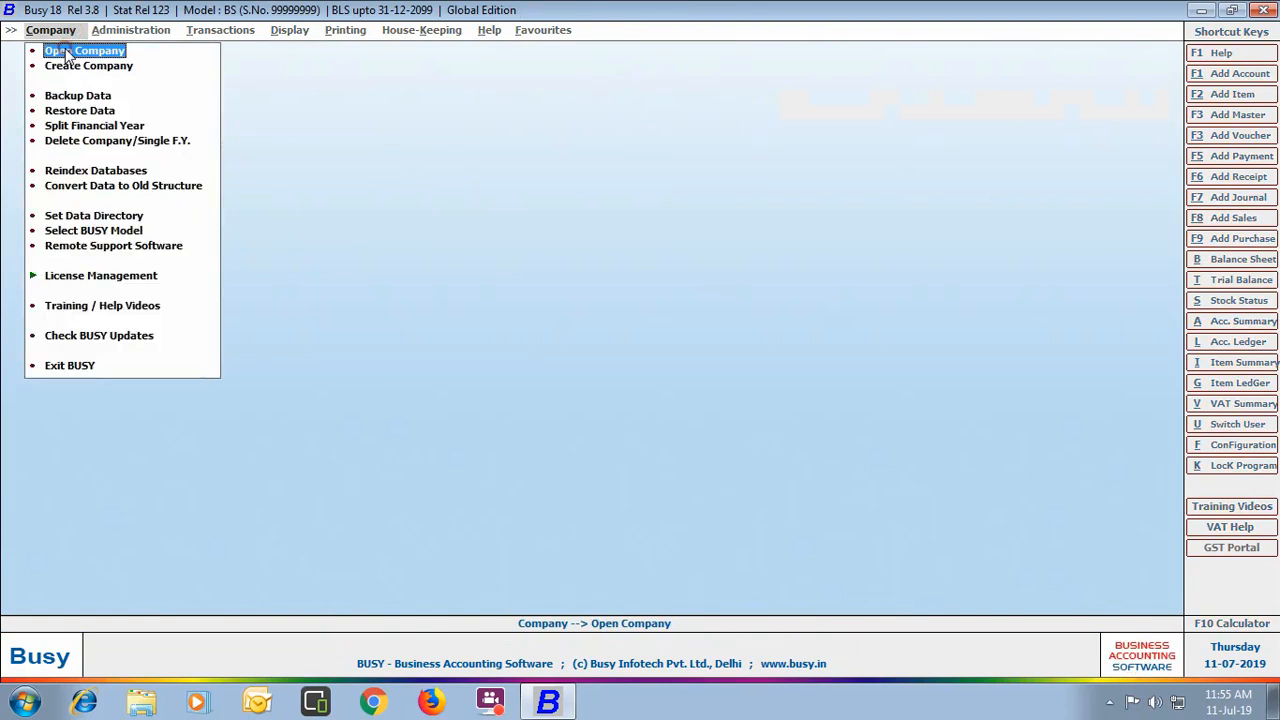
# Step: Start a backup of Omaxe Electricals Ltd. and log in as admin
pyautogui.click(86, 98)
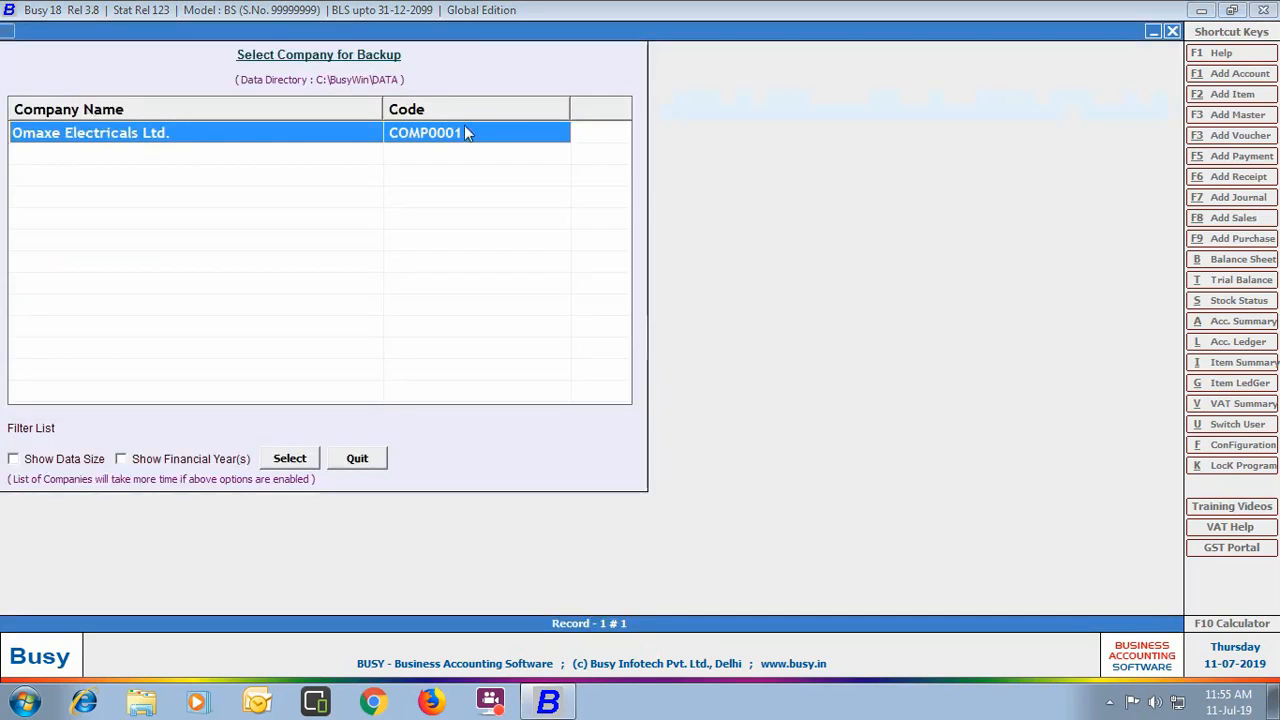
pyautogui.click(289, 459)
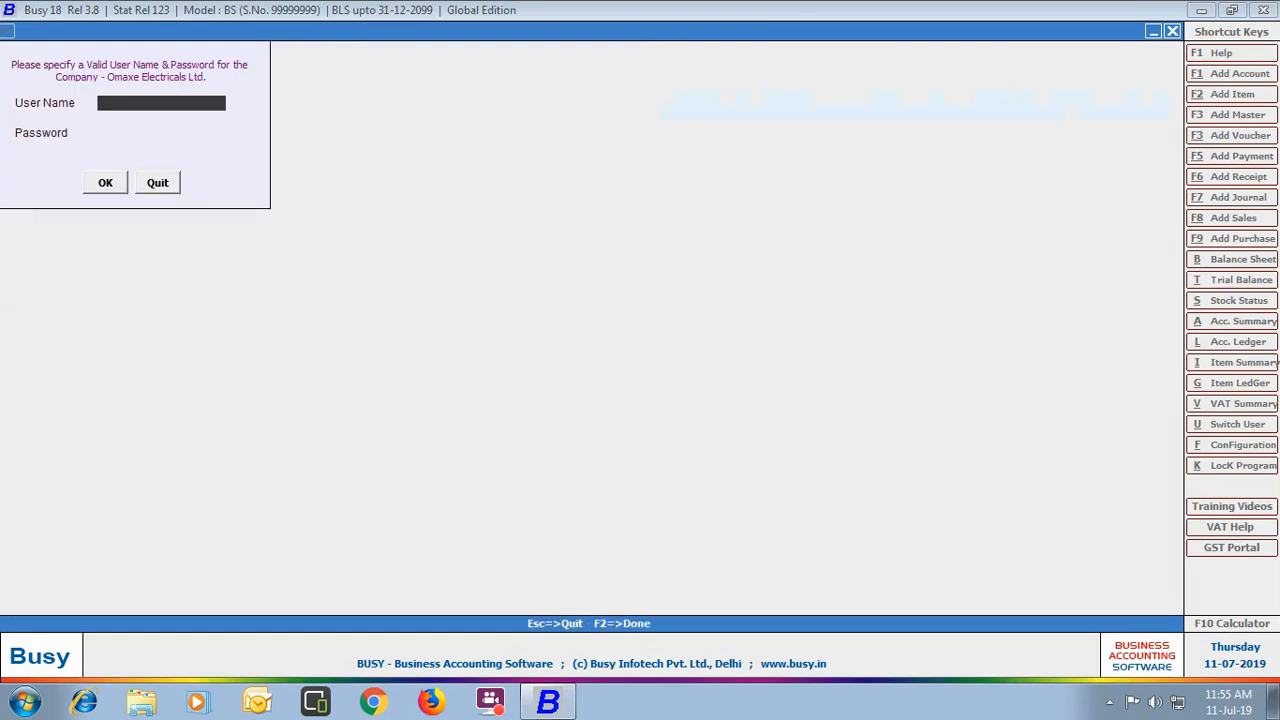
pyautogui.write('admin')
pyautogui.press('Return')
pyautogui.press('Return')
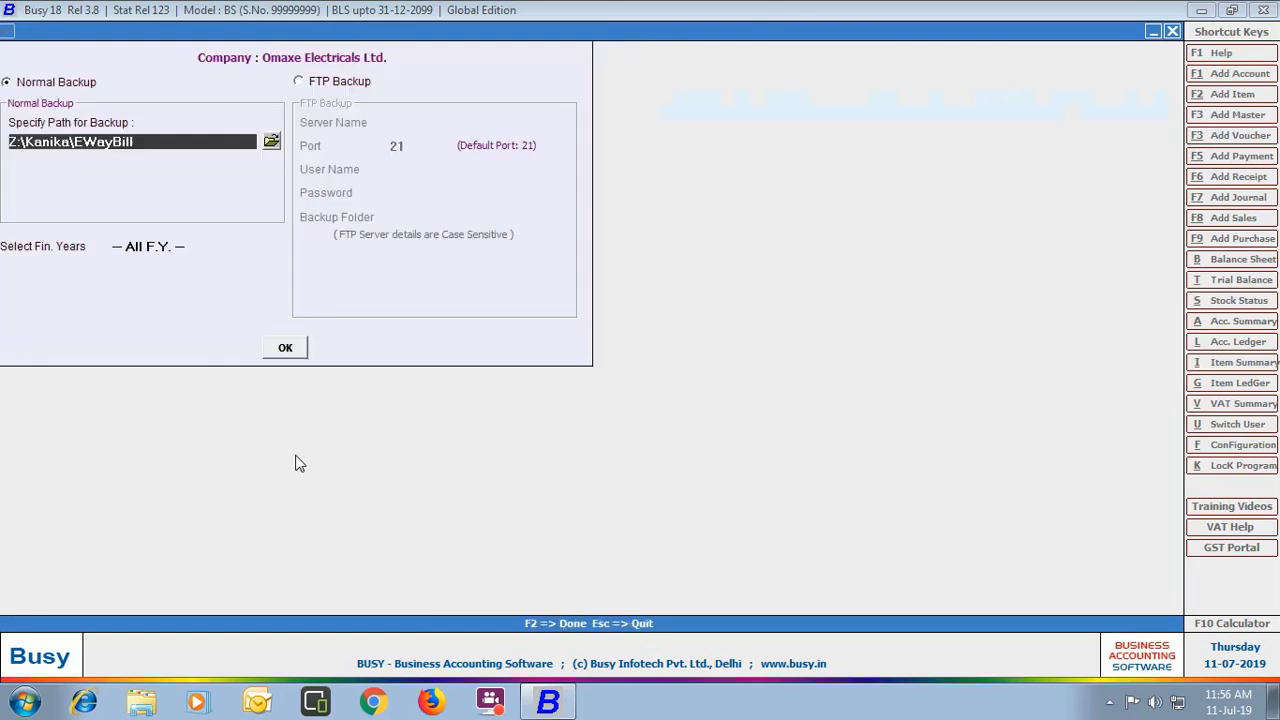
# Step: Set the backup location to D:\BUSY Data
pyautogui.click(276, 143)
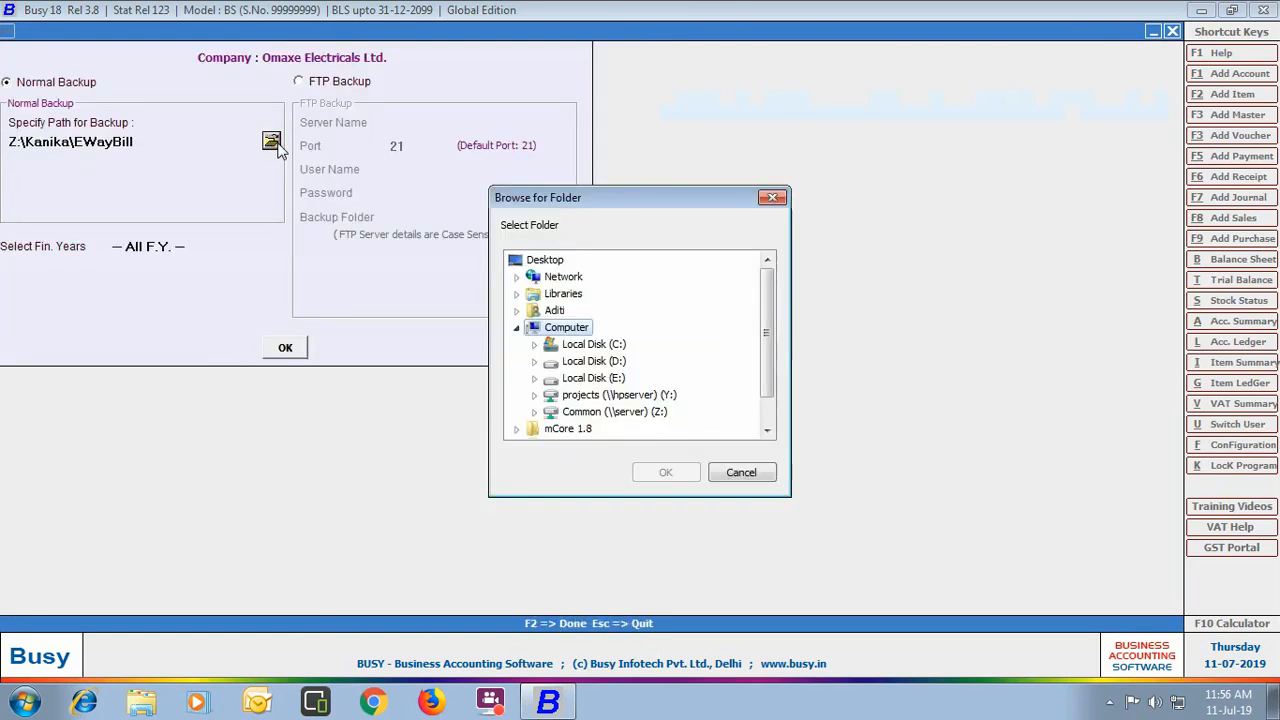
pyautogui.doubleClick(590, 364)
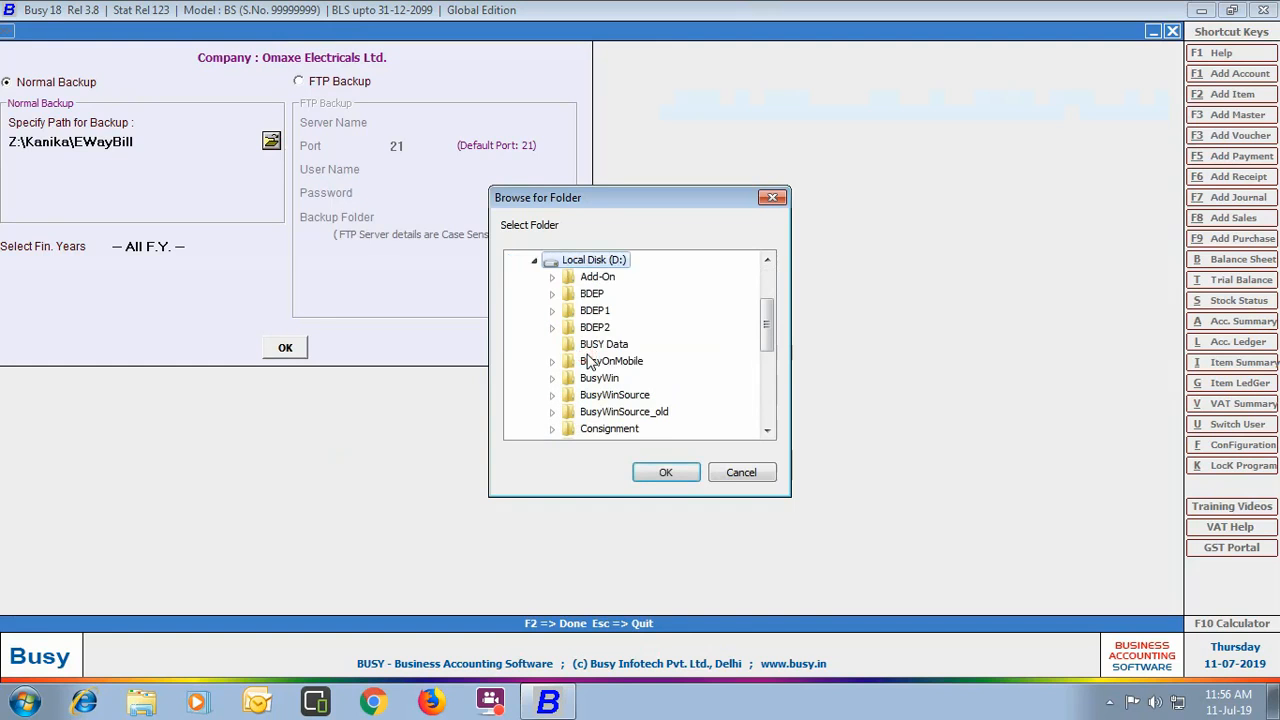
pyautogui.click(590, 345)
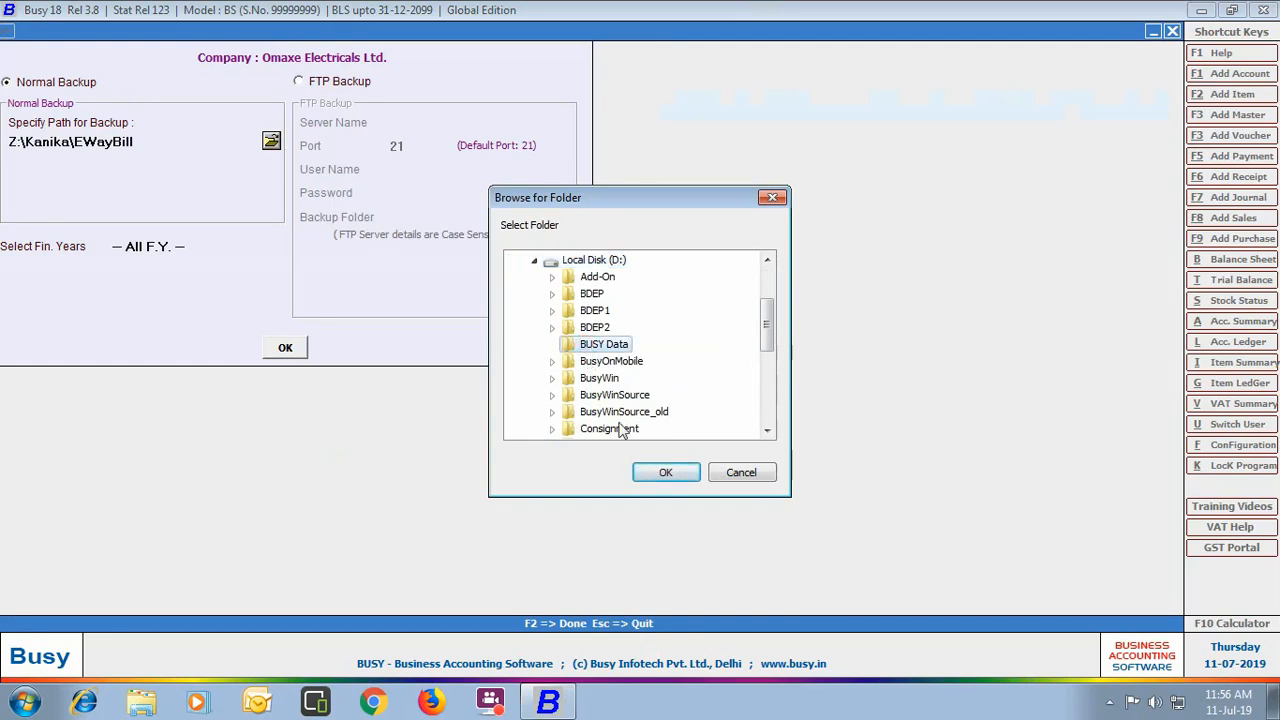
pyautogui.click(662, 474)
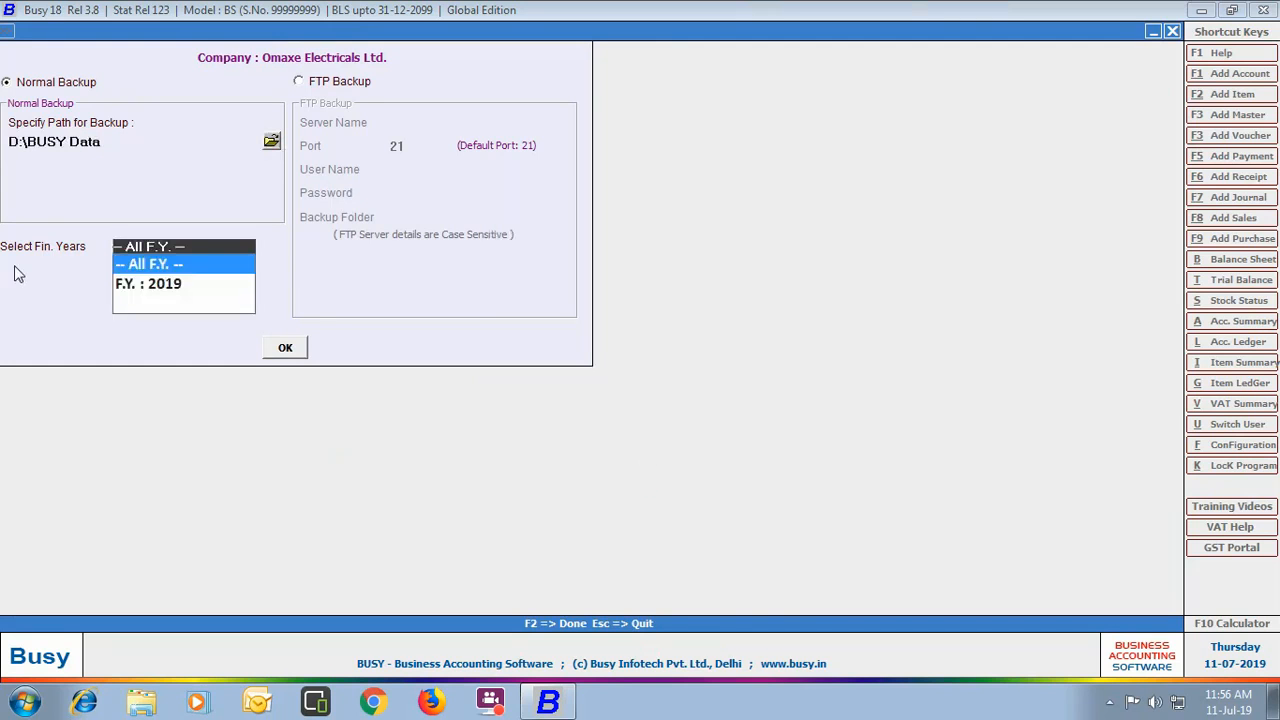
# Step: Back up only F.Y. 2019, confirm, and decline making a second copy
pyautogui.click(184, 285)
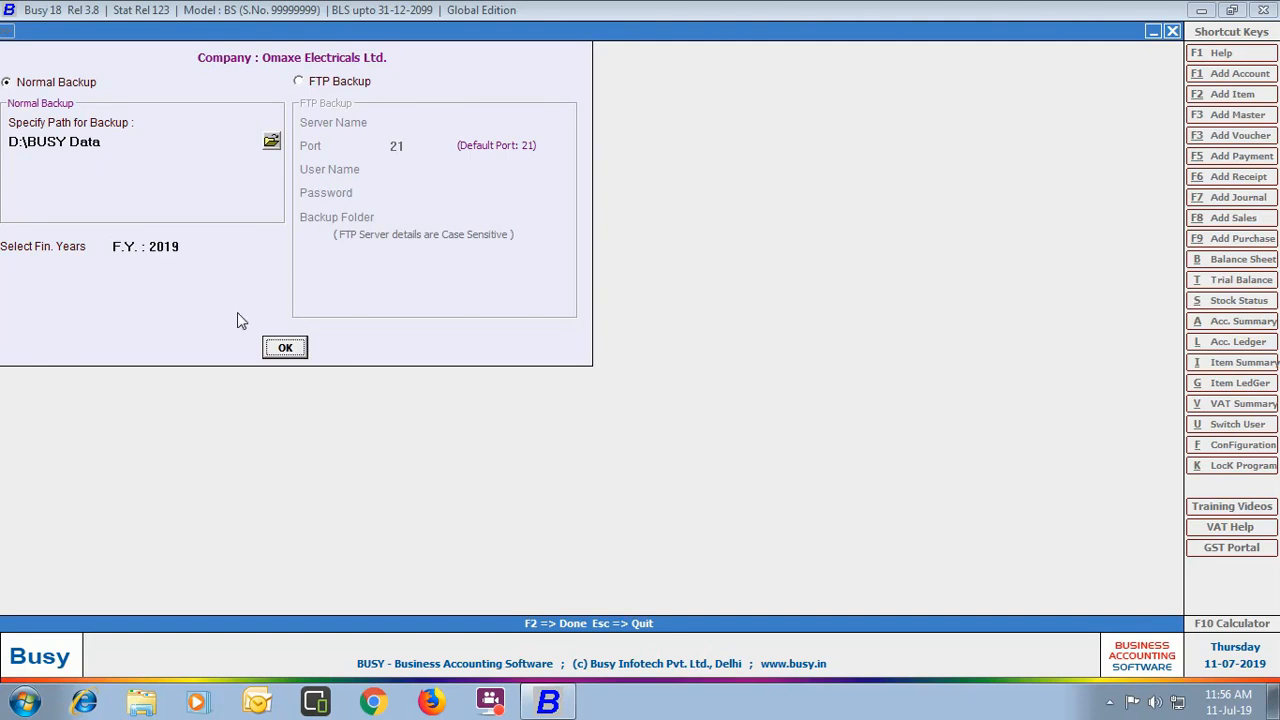
pyautogui.click(283, 348)
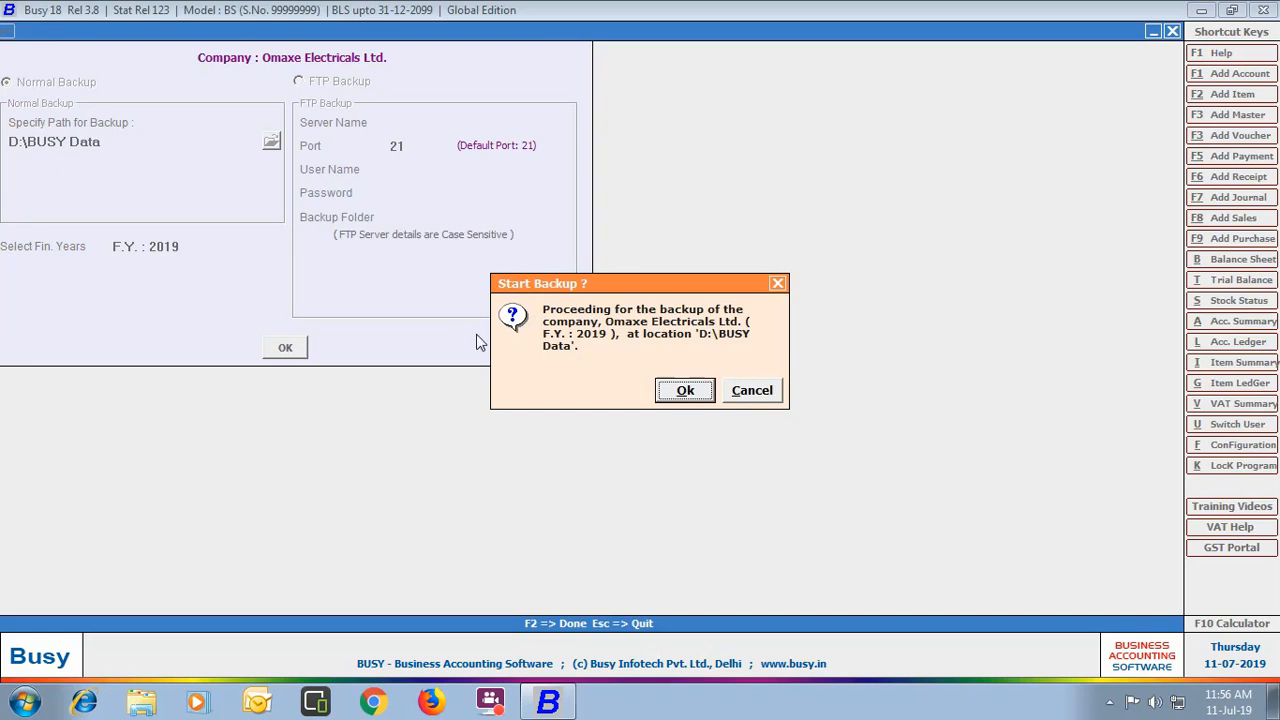
pyautogui.click(675, 392)
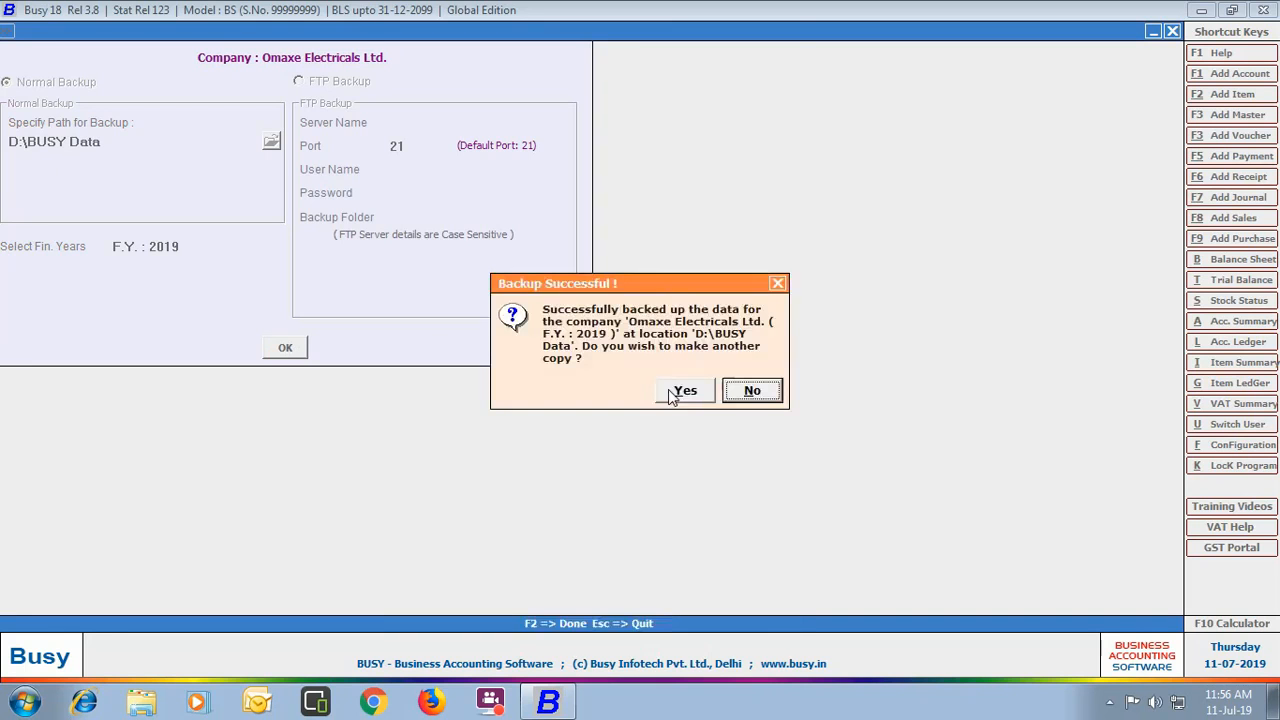
pyautogui.click(752, 390)
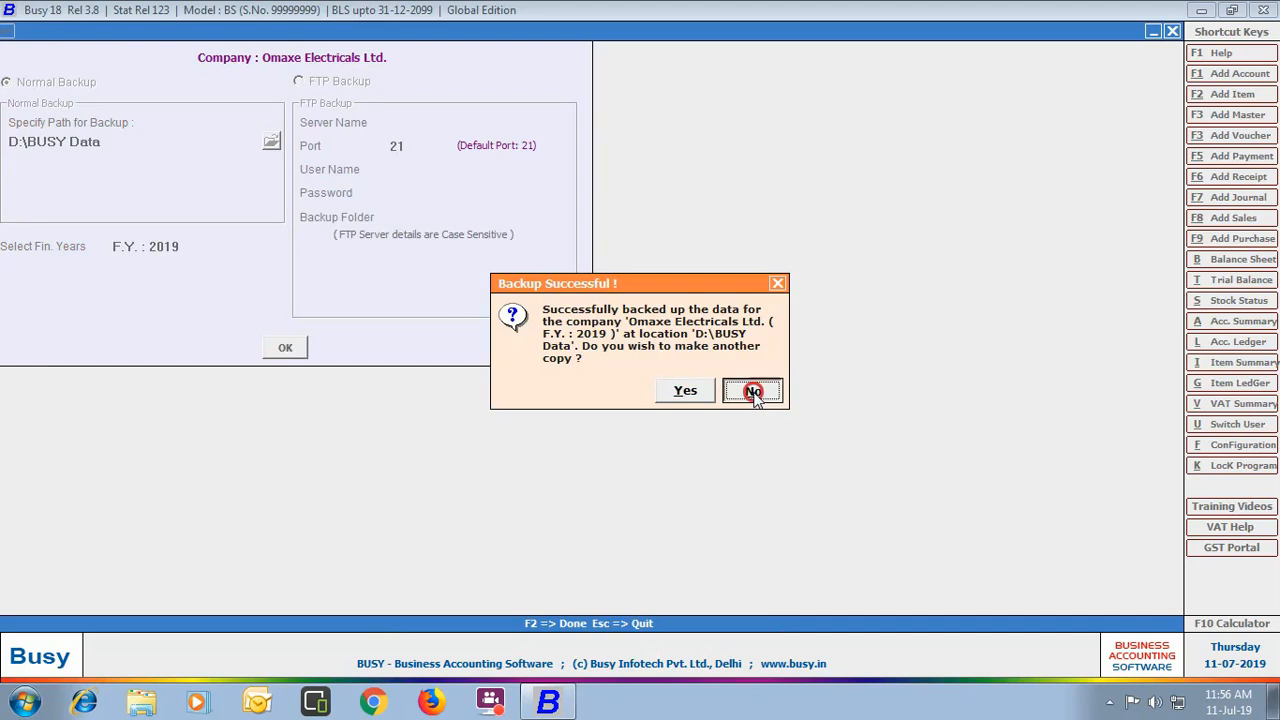
pyautogui.click(352, 458)
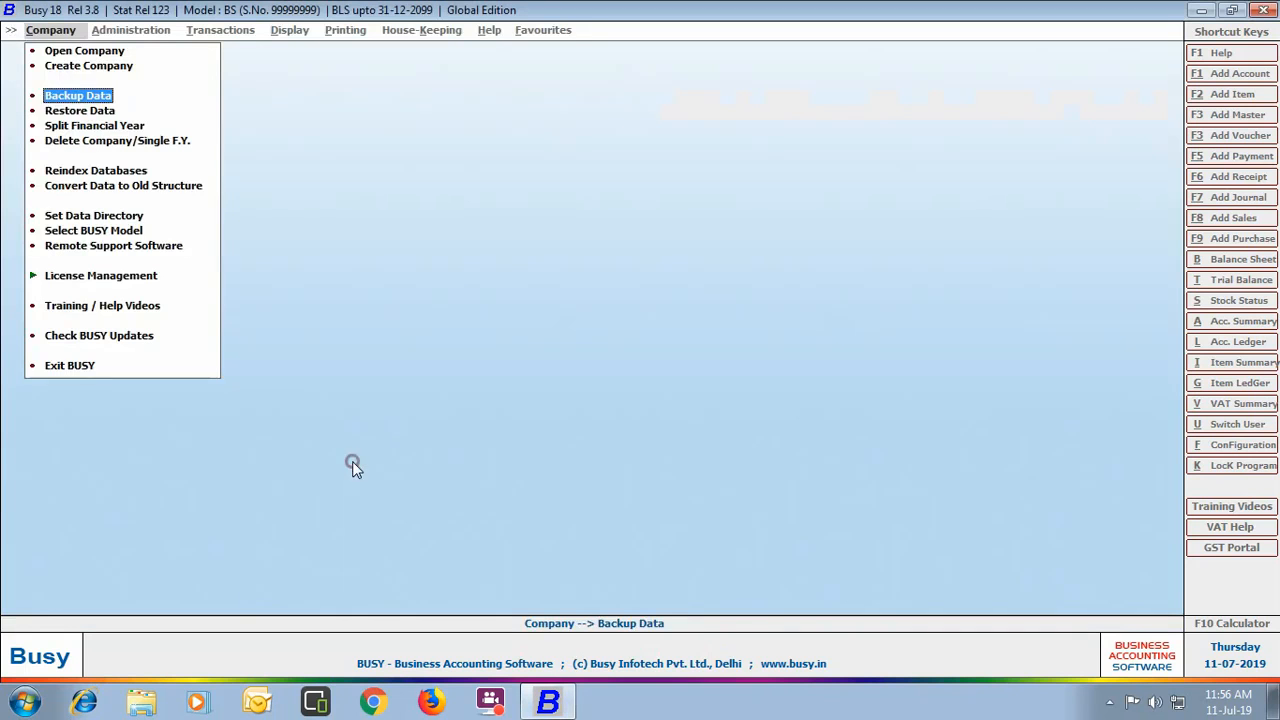
# Step: Choose D:\BUSY Data as the folder to restore company data from
pyautogui.click(74, 110)
pyautogui.click(231, 180)
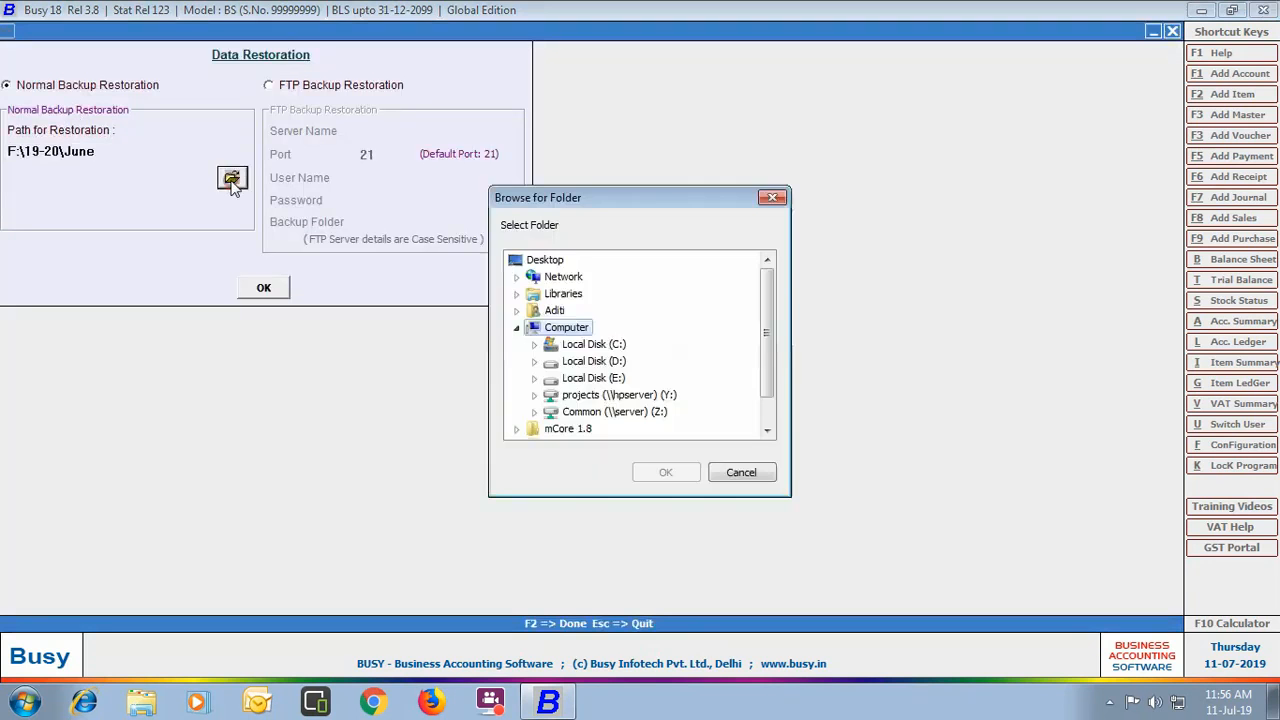
pyautogui.doubleClick(612, 361)
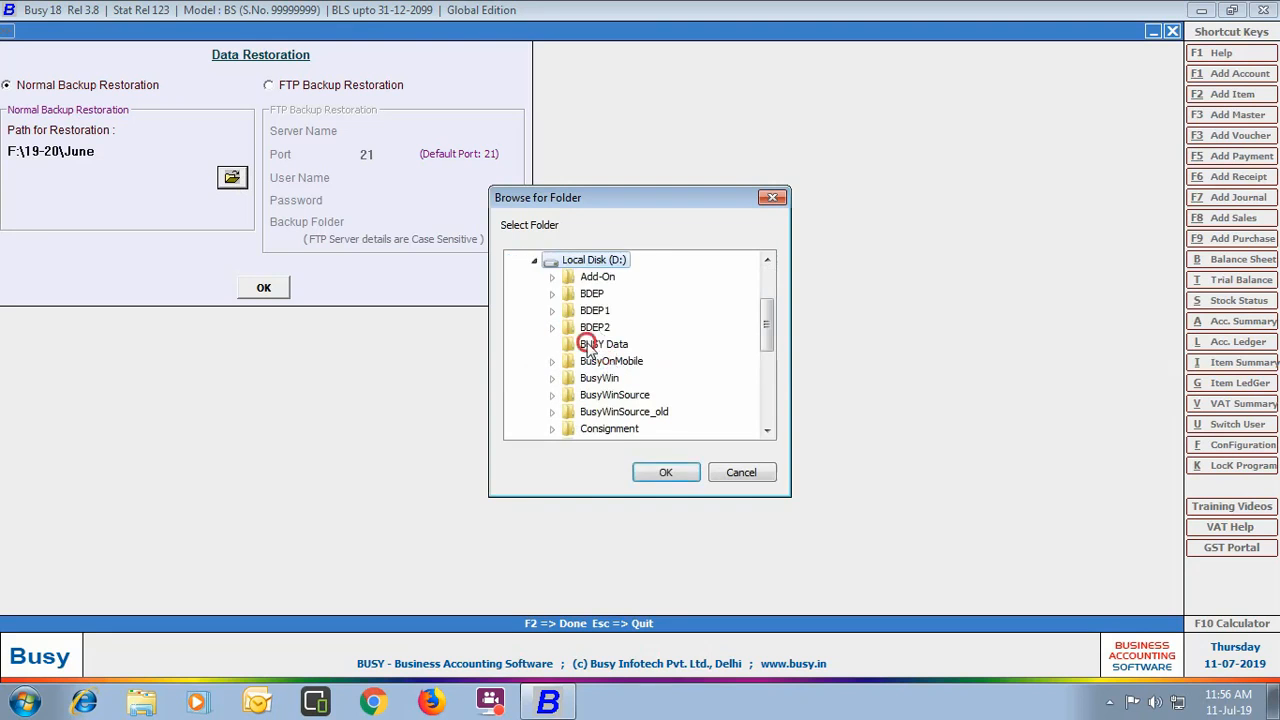
pyautogui.click(590, 344)
pyautogui.click(662, 472)
# Step: Restore the found backup without overwriting the existing company, then close Data Restoration
pyautogui.click(264, 288)
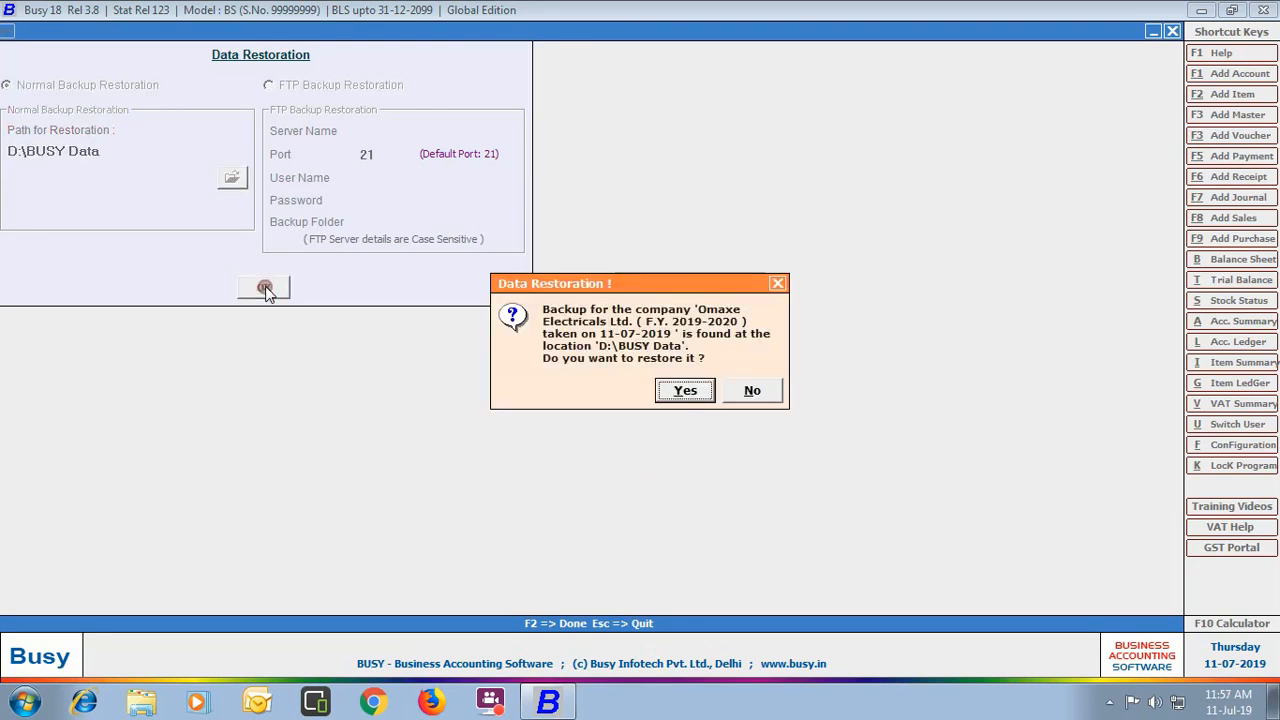
pyautogui.click(680, 393)
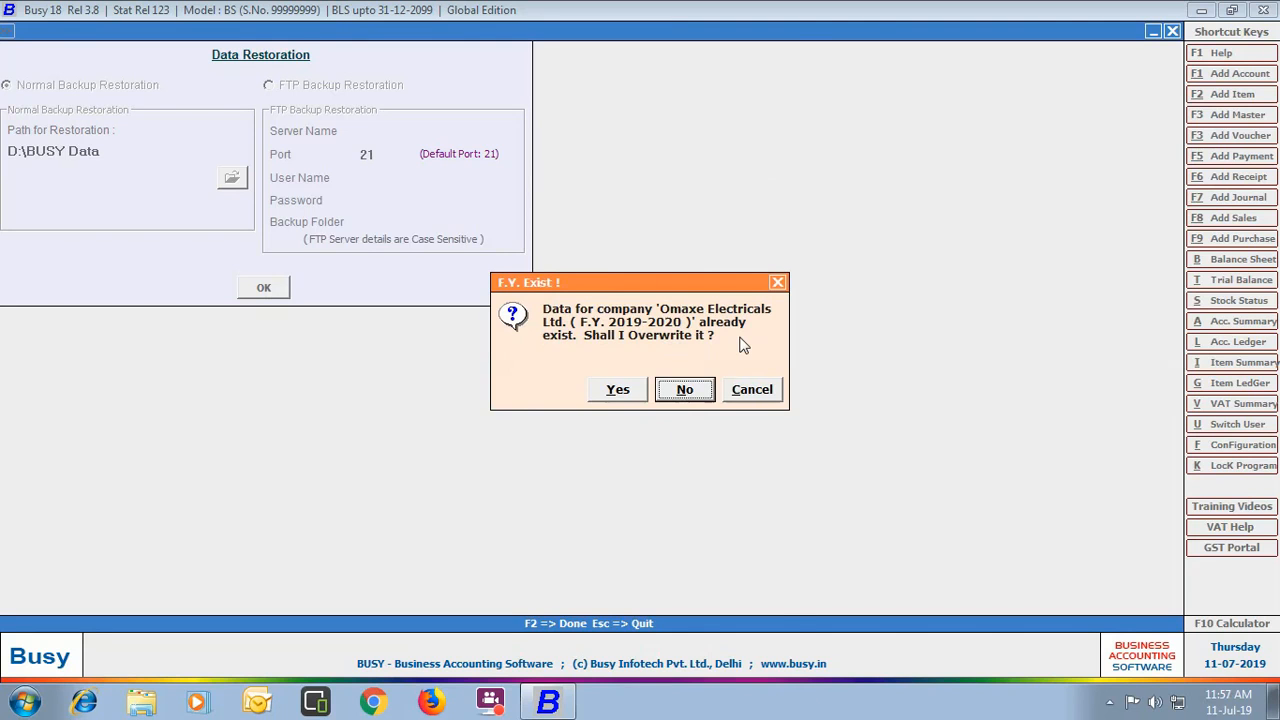
pyautogui.click(683, 390)
pyautogui.click(757, 389)
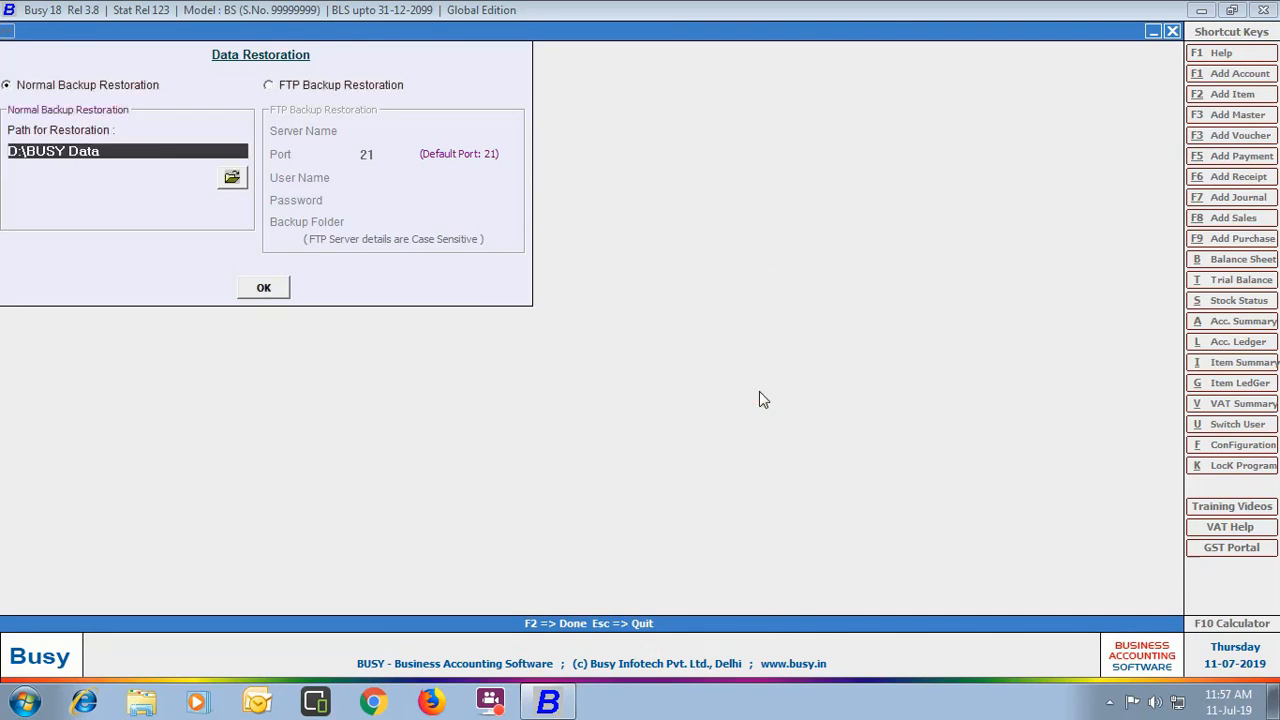
pyautogui.click(1172, 31)
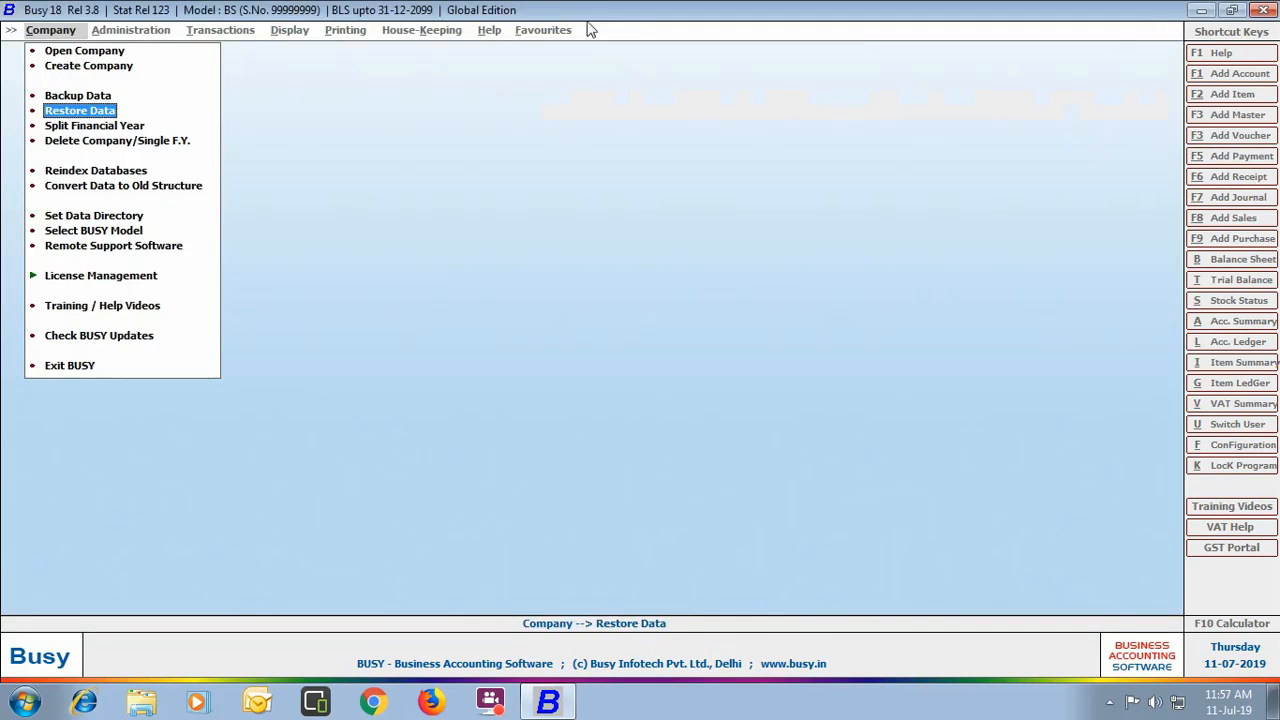
pyautogui.click(88, 50)
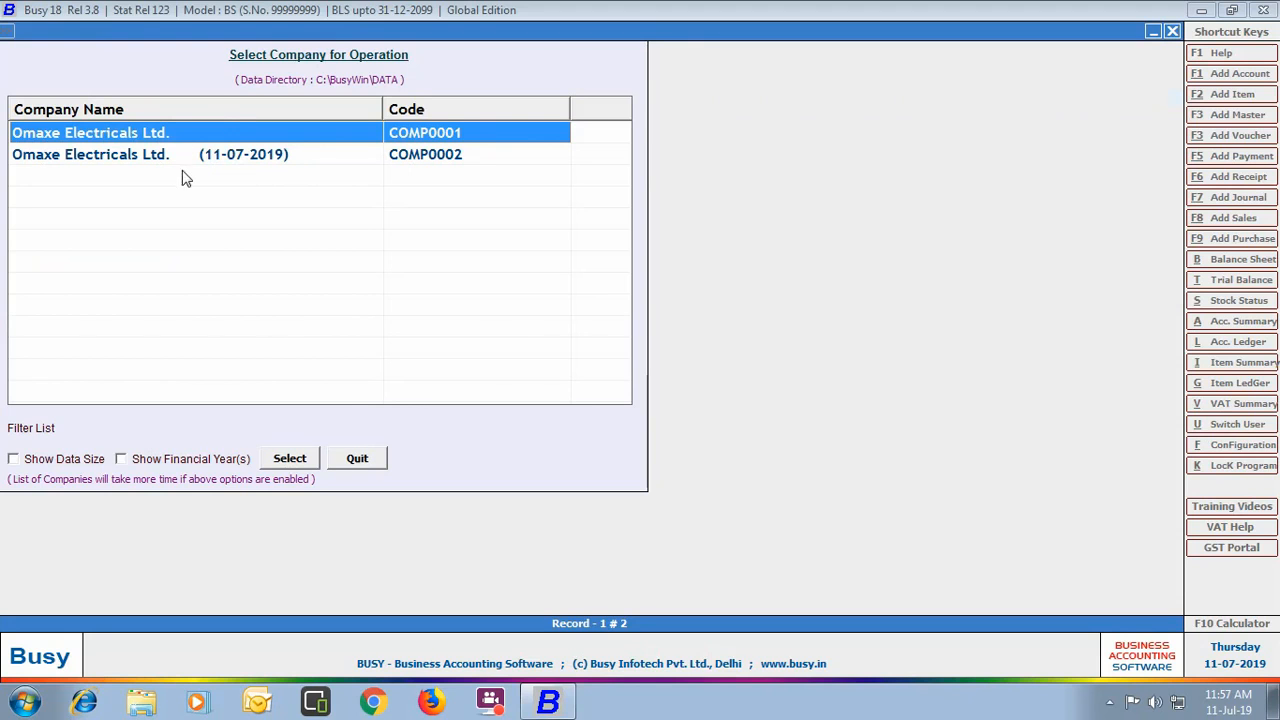
pyautogui.click(371, 463)
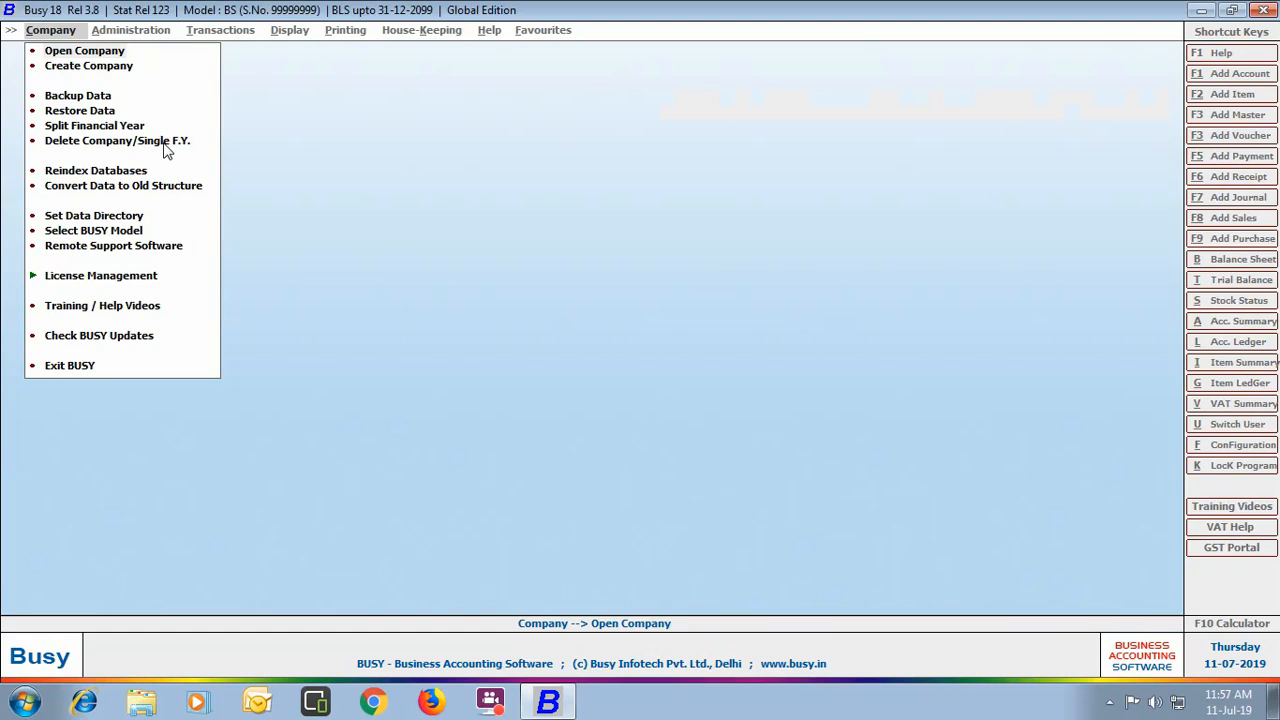
# Step: Select the restored copy COMP0002 for deletion and log in as super user
pyautogui.click(165, 141)
pyautogui.click(43, 157)
pyautogui.click(283, 458)
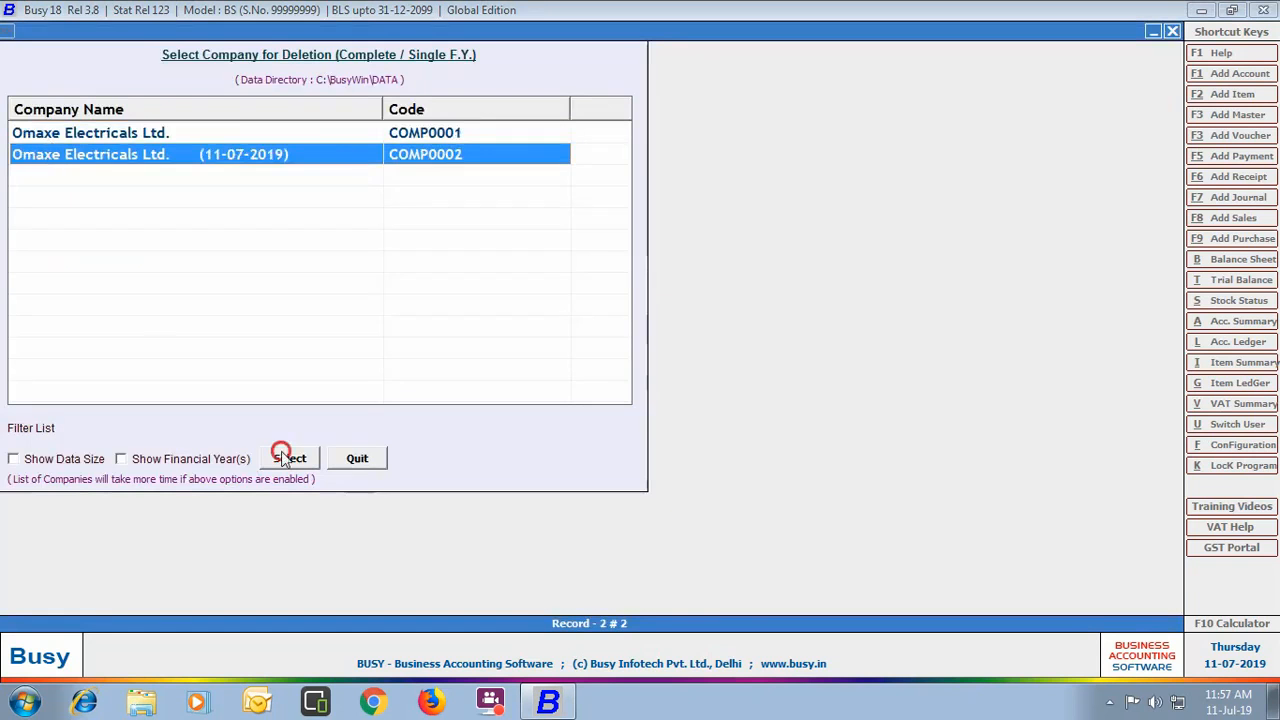
pyautogui.write('admin')
pyautogui.press('Return')
pyautogui.write('*****')
pyautogui.press('Return')
pyautogui.press('Return')
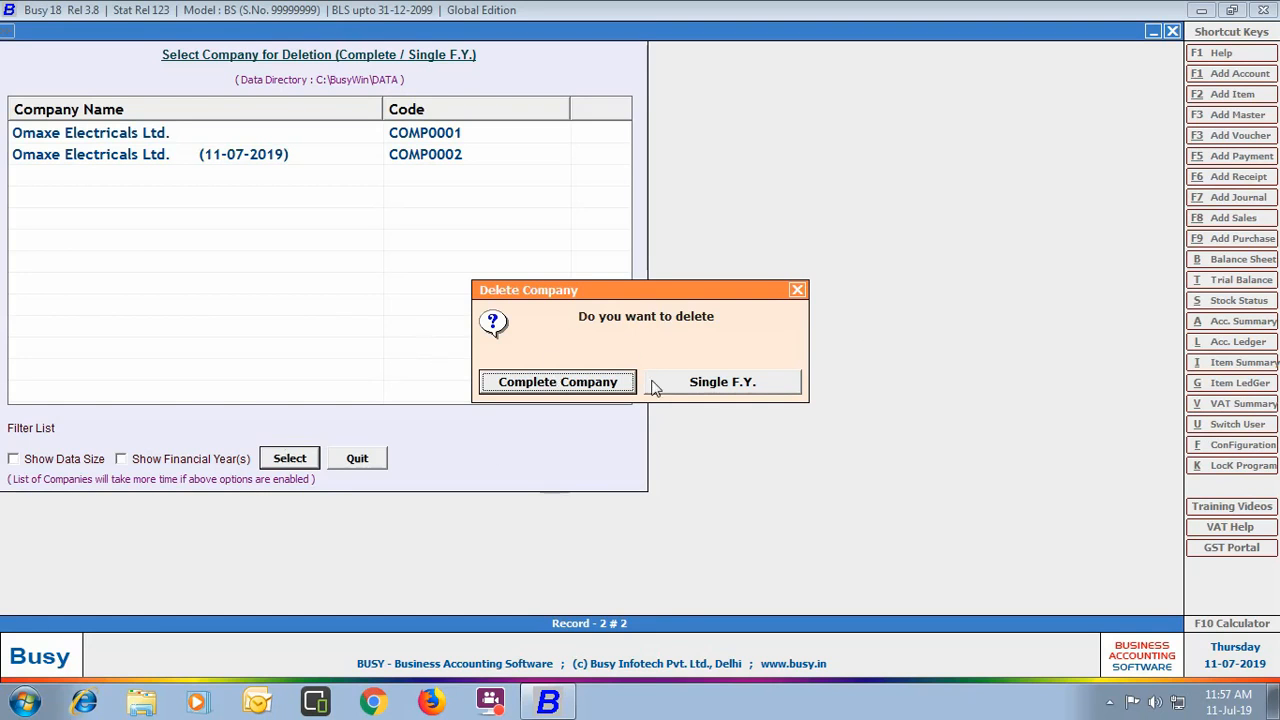
# Step: Delete the complete company, confirming the irreversible deletion warning
pyautogui.click(548, 386)
pyautogui.click(689, 391)
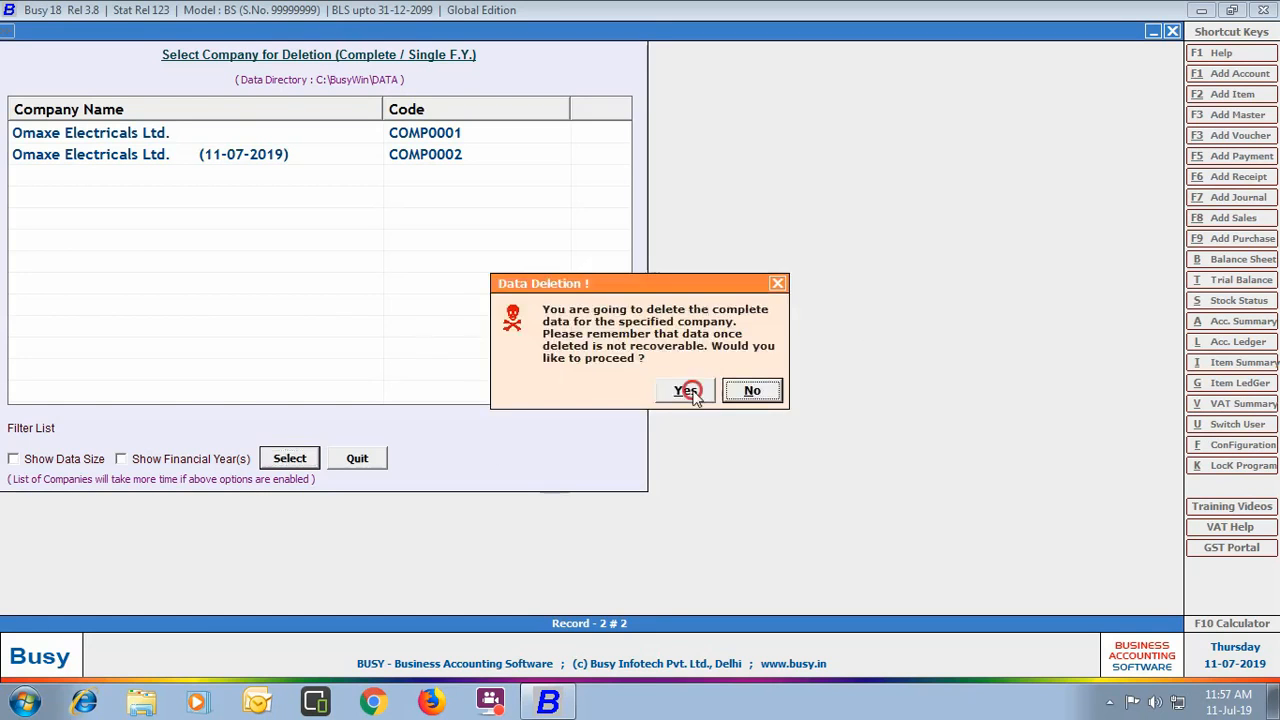
pyautogui.click(762, 390)
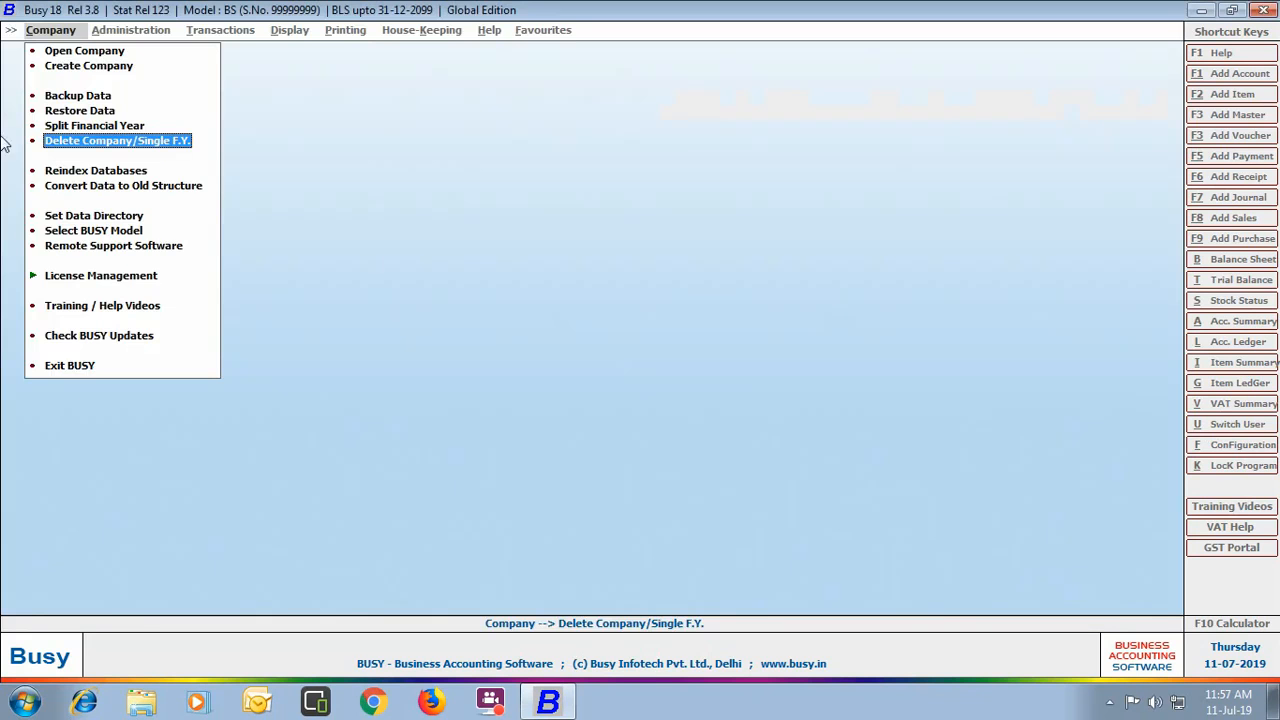
# Step: Pick D:\BUSY Data as the new data directory in Set Data Directory
pyautogui.click(98, 216)
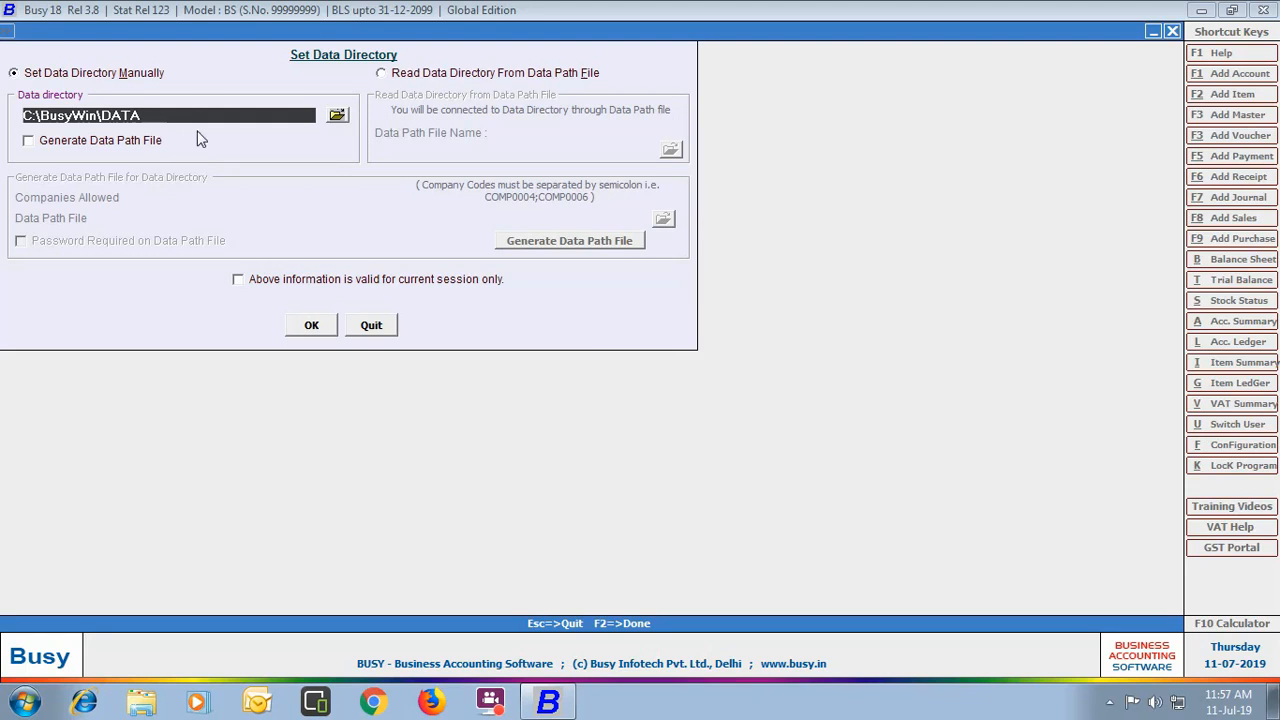
pyautogui.click(333, 115)
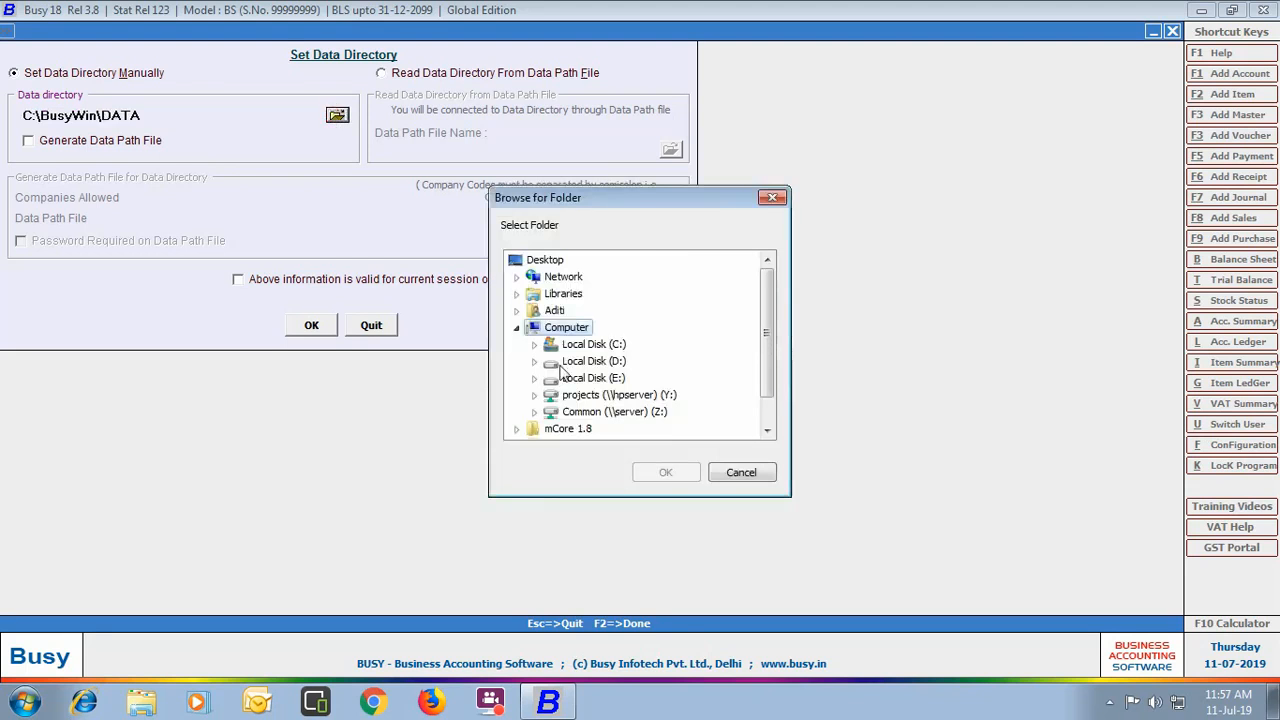
pyautogui.doubleClick(590, 361)
pyautogui.click(603, 344)
pyautogui.click(652, 472)
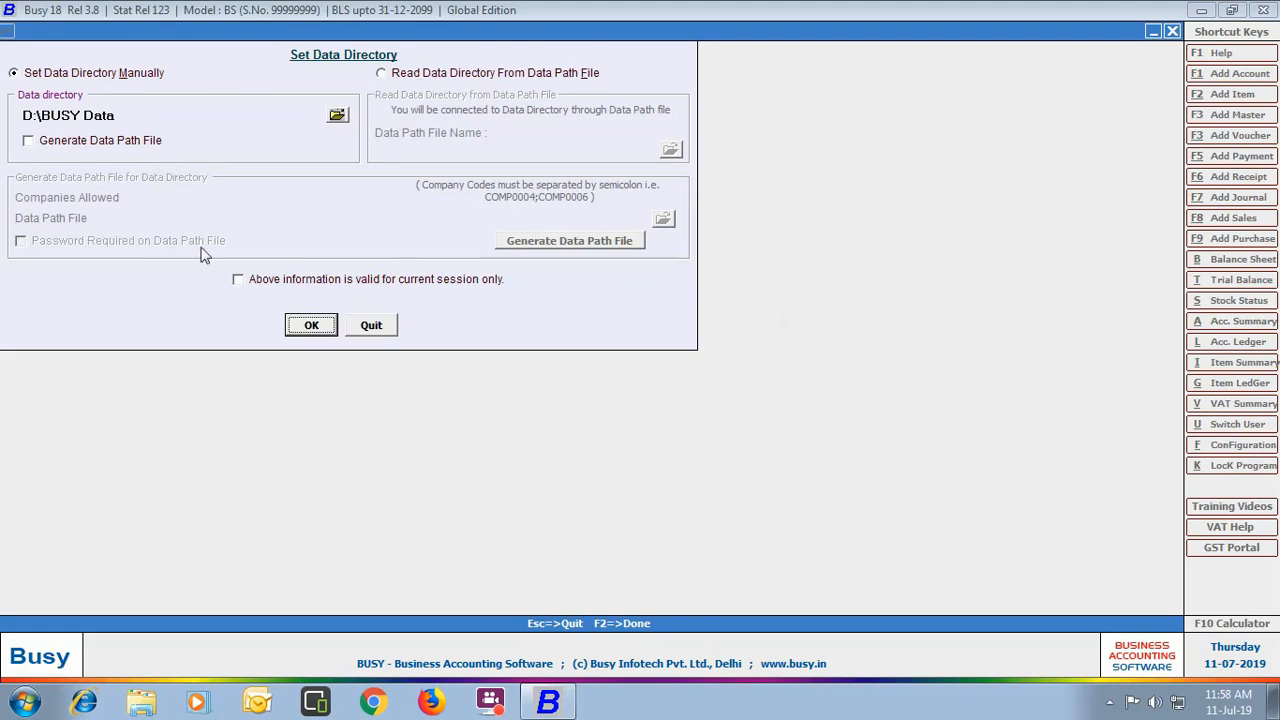
# Step: Leave the session-only option unchecked so the change is permanent, and save it
pyautogui.click(239, 281)
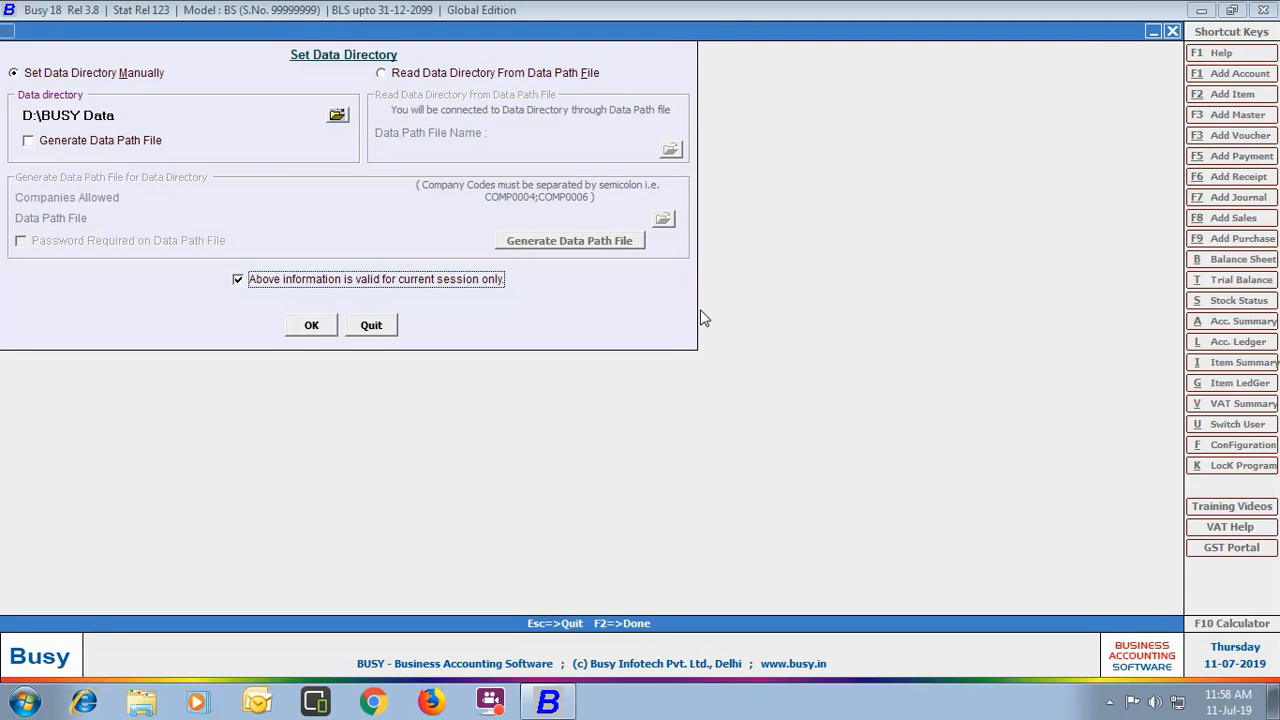
pyautogui.click(238, 280)
pyautogui.click(311, 326)
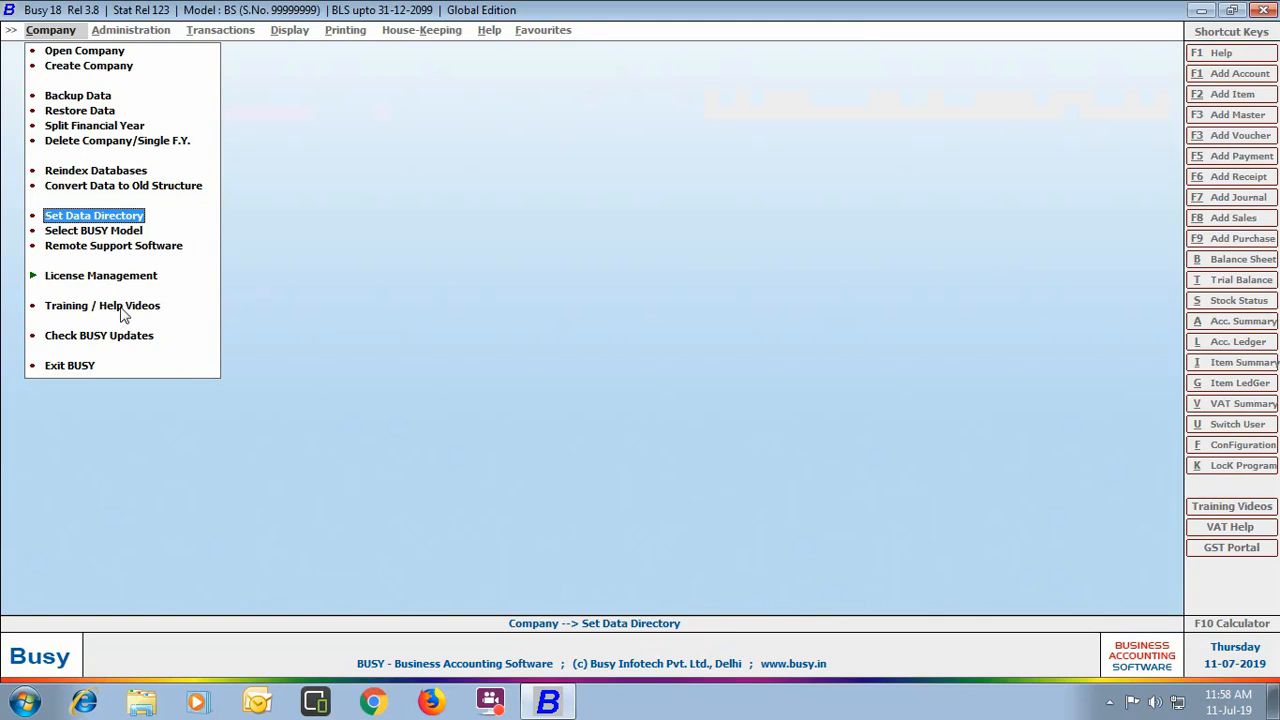
# Step: Play the Getting Started (Outside India) help video in Hindi, then close its browser tab
pyautogui.click(123, 309)
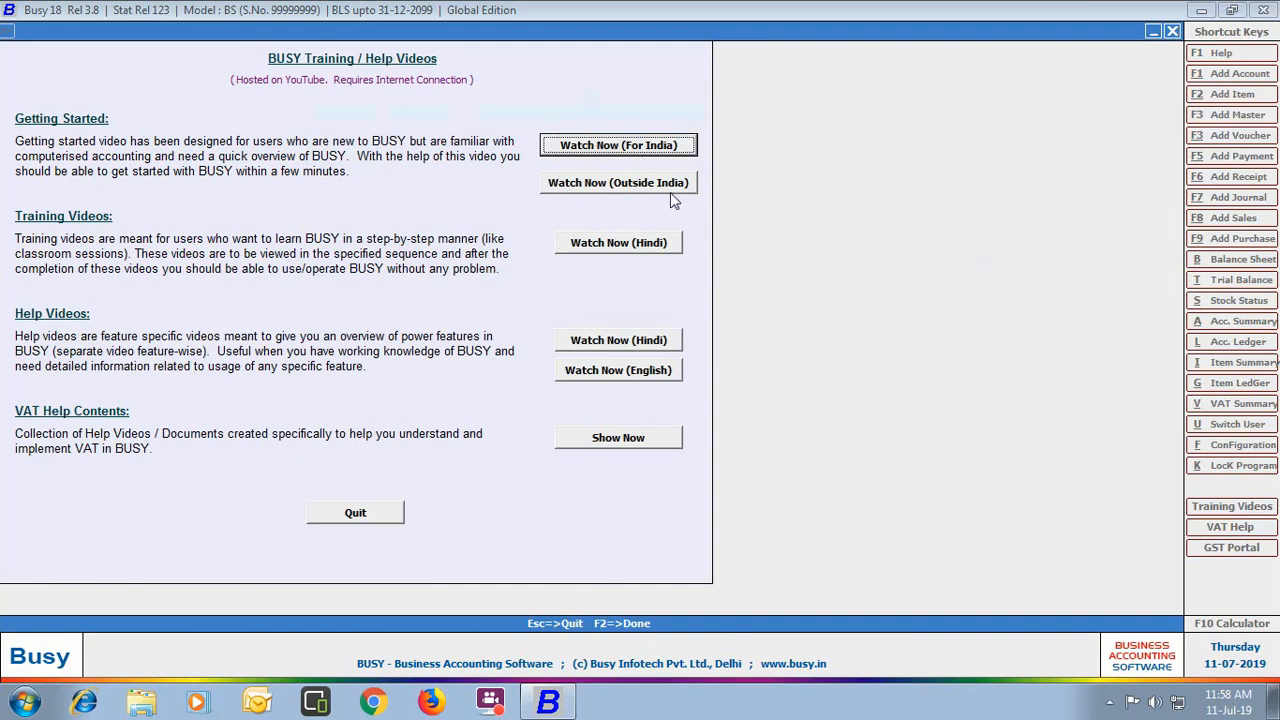
pyautogui.click(616, 186)
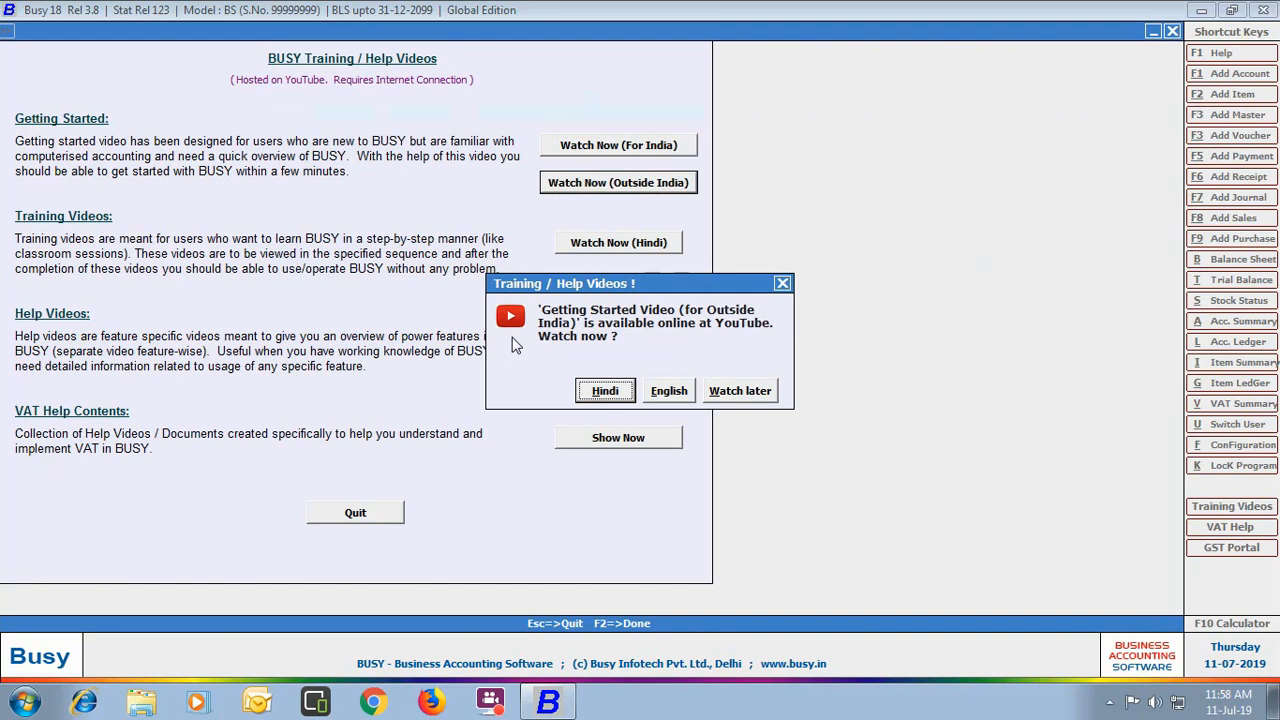
pyautogui.click(605, 390)
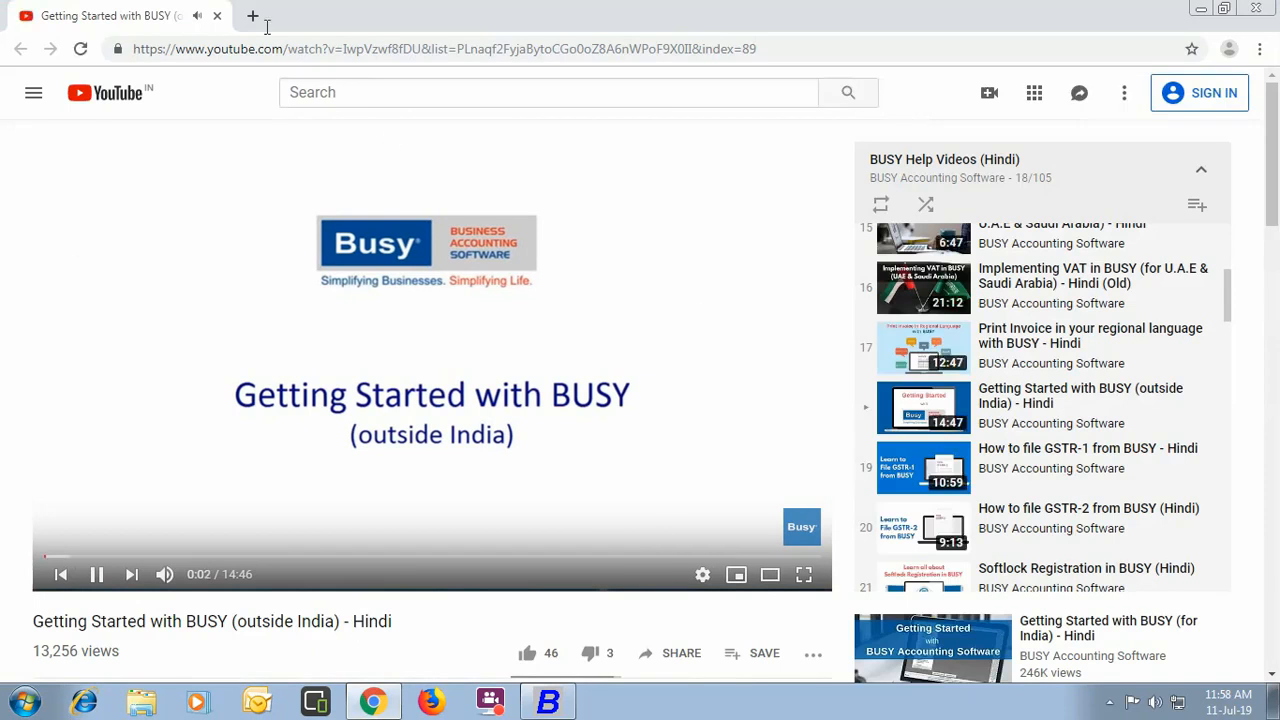
pyautogui.click(216, 16)
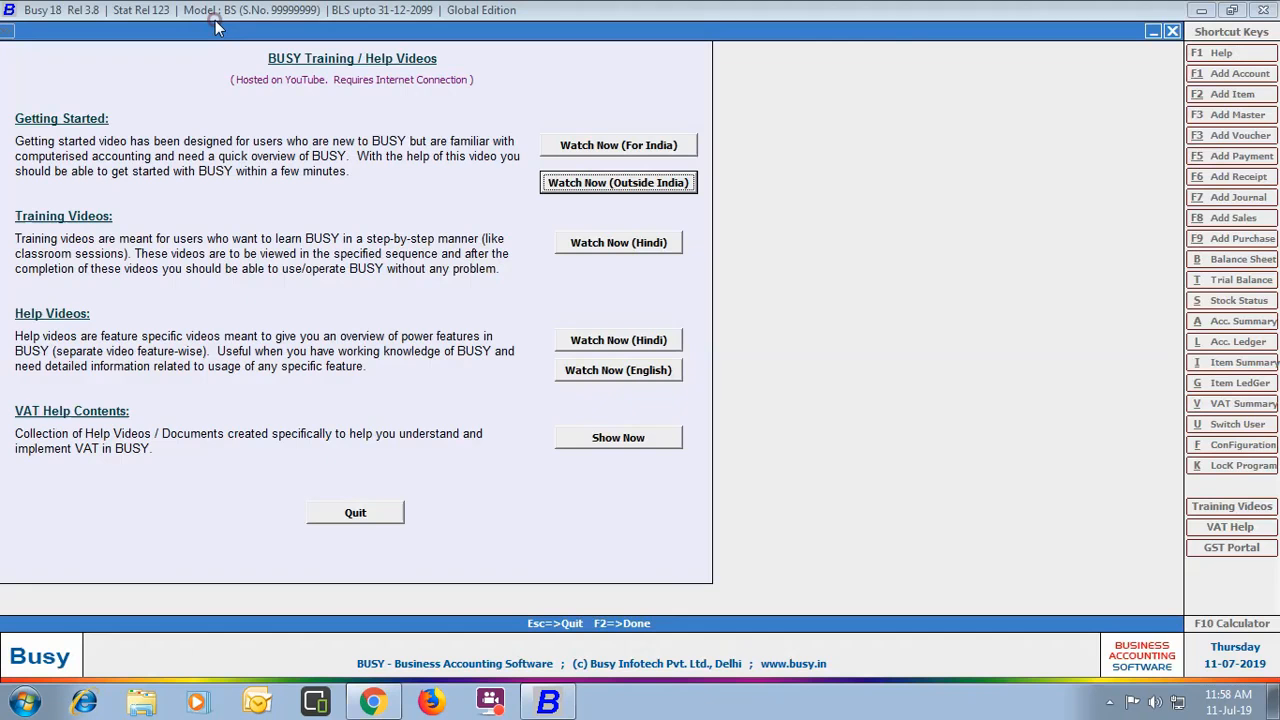
# Step: Close the help videos page, exit BUSY, and advance the slideshow to the Answers slide
pyautogui.click(341, 511)
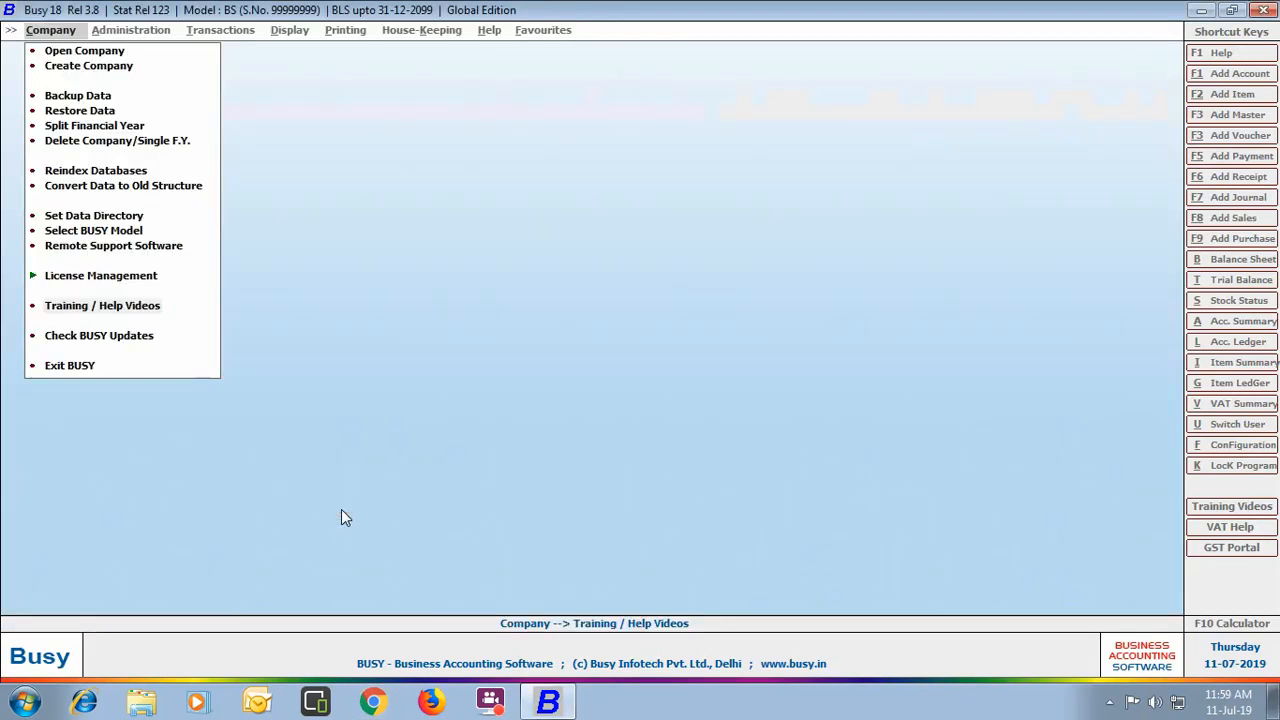
pyautogui.click(68, 366)
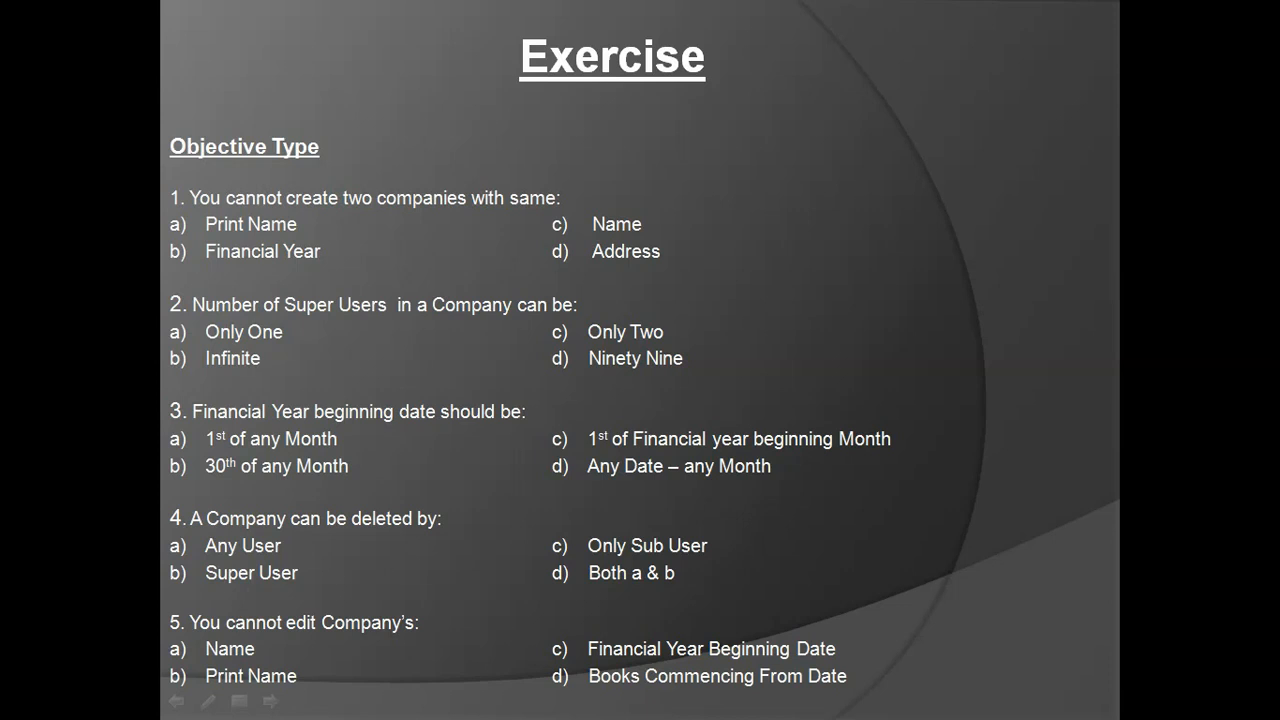
pyautogui.press('Right')
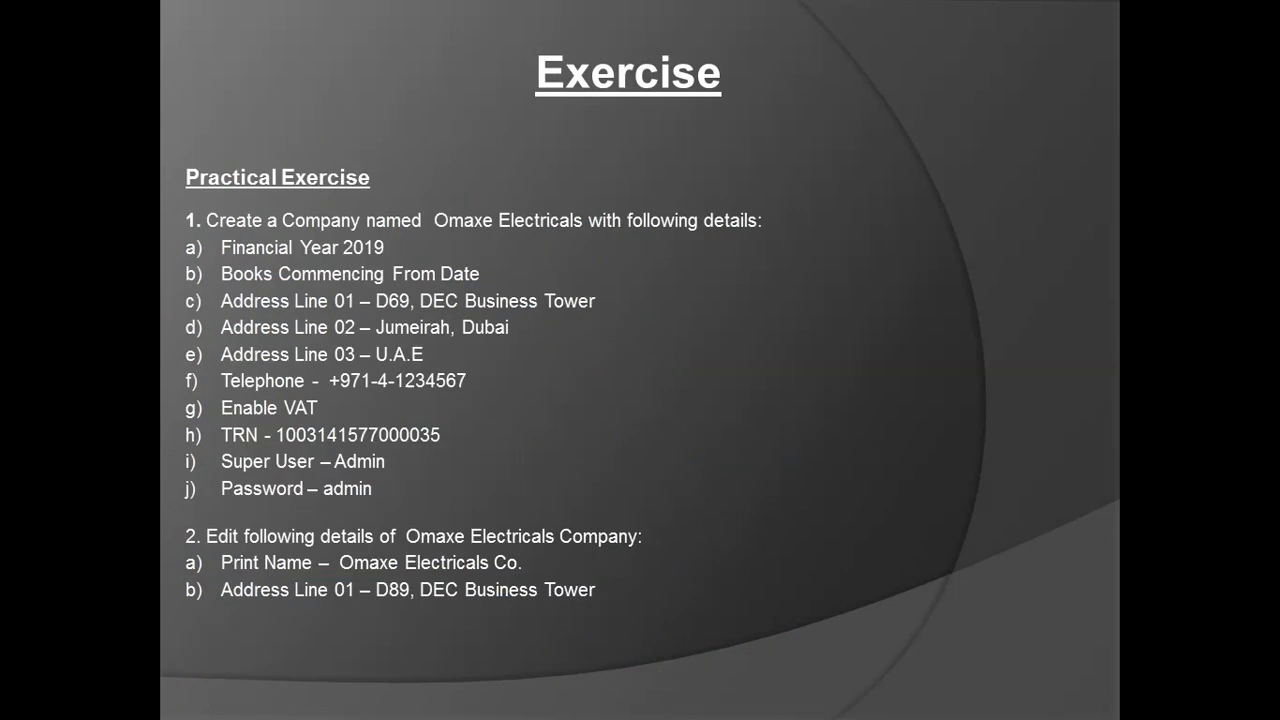
pyautogui.press('Right')
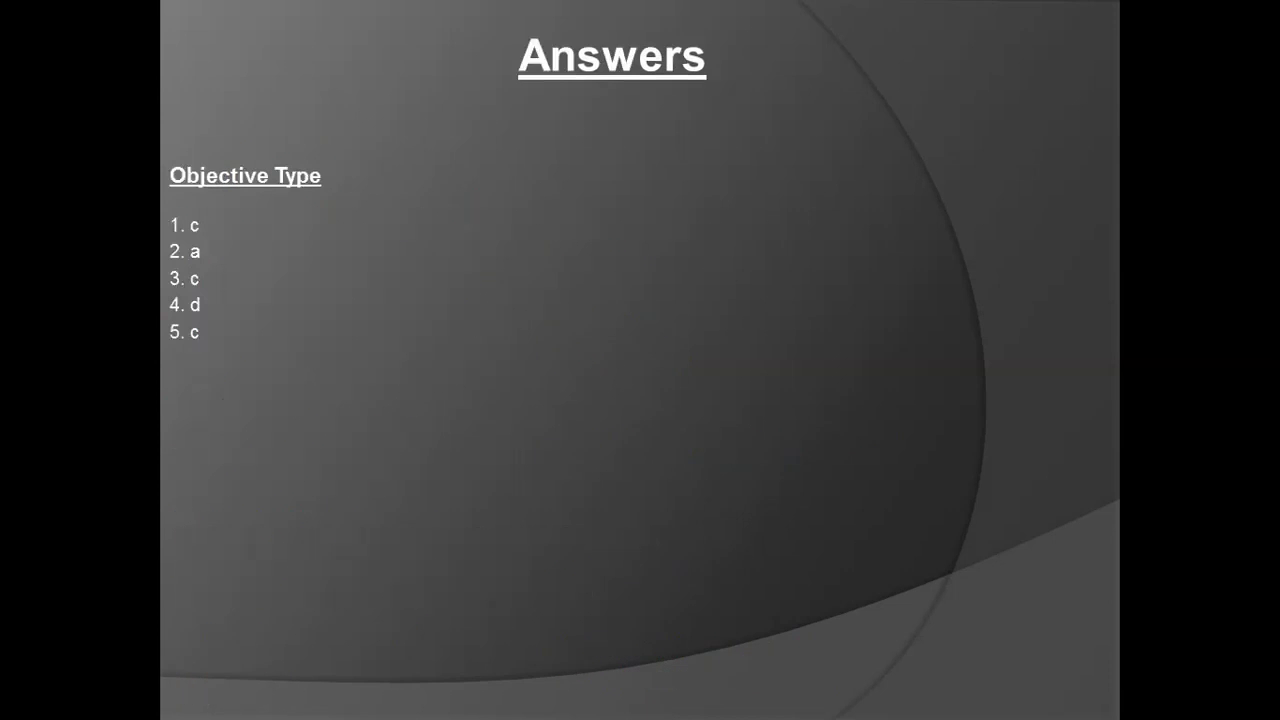